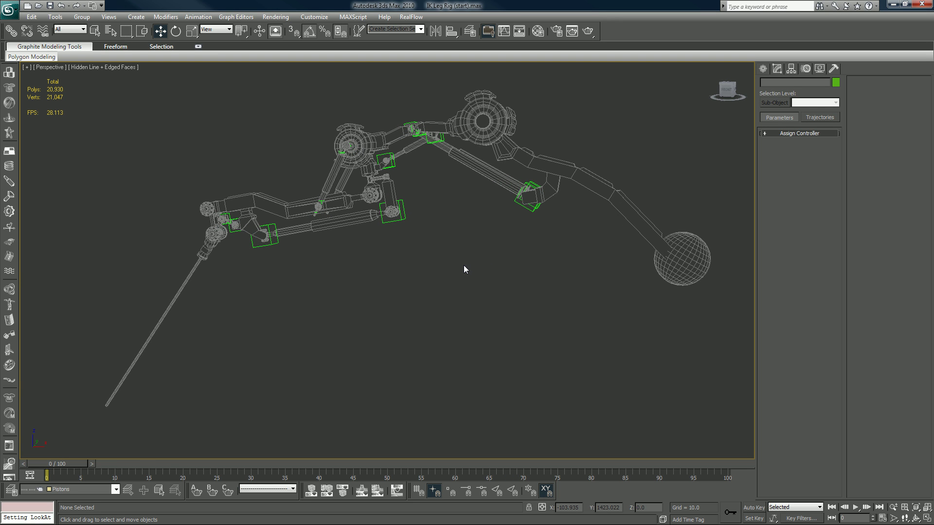
# In the Layer Manager, hide Pistons and Dummys and unhide Points to reveal the leg's helpers.
pyautogui.click(471, 32)
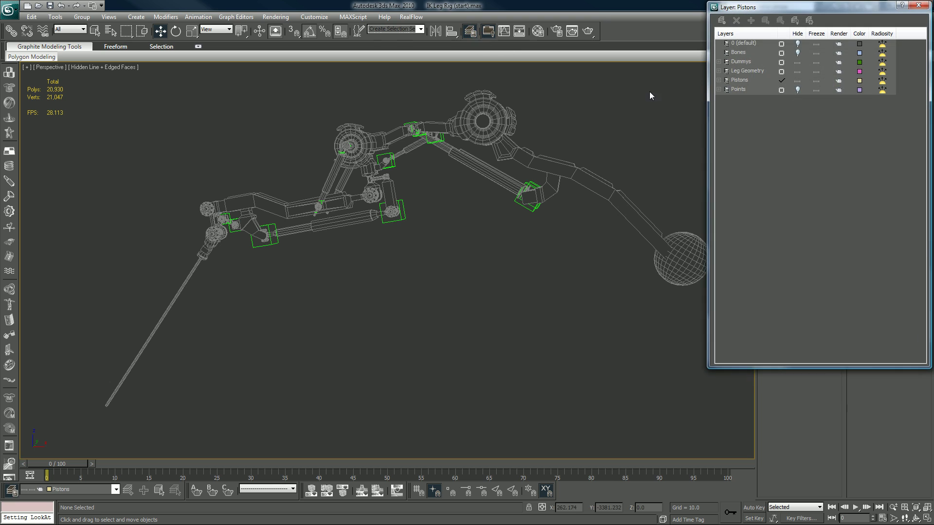
pyautogui.click(797, 82)
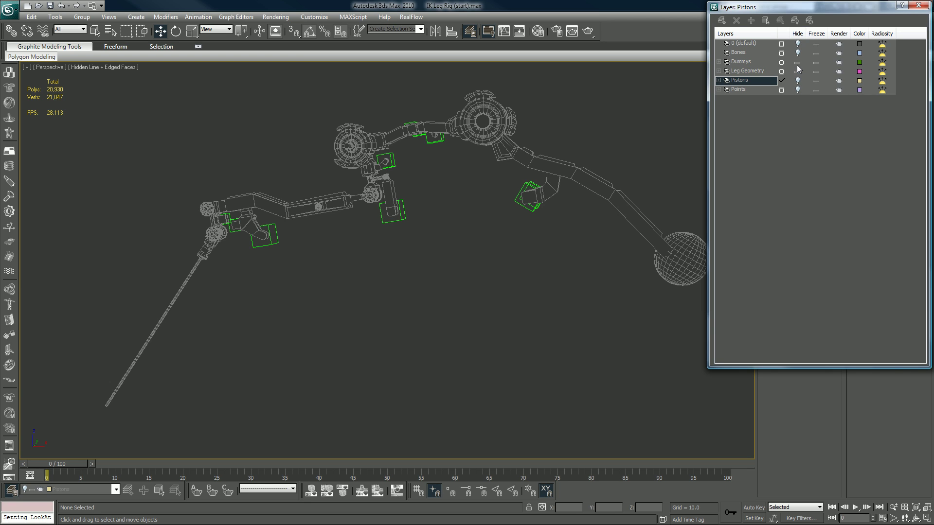
pyautogui.click(797, 63)
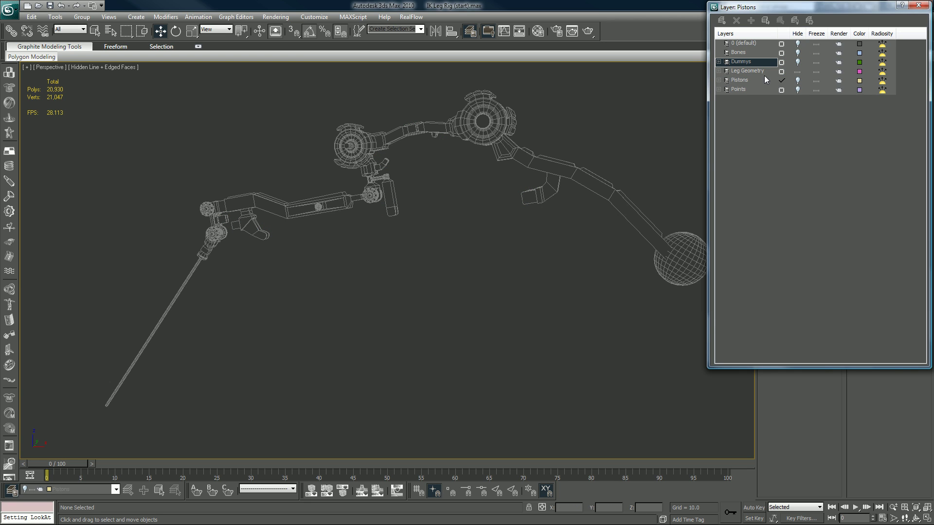
pyautogui.click(797, 90)
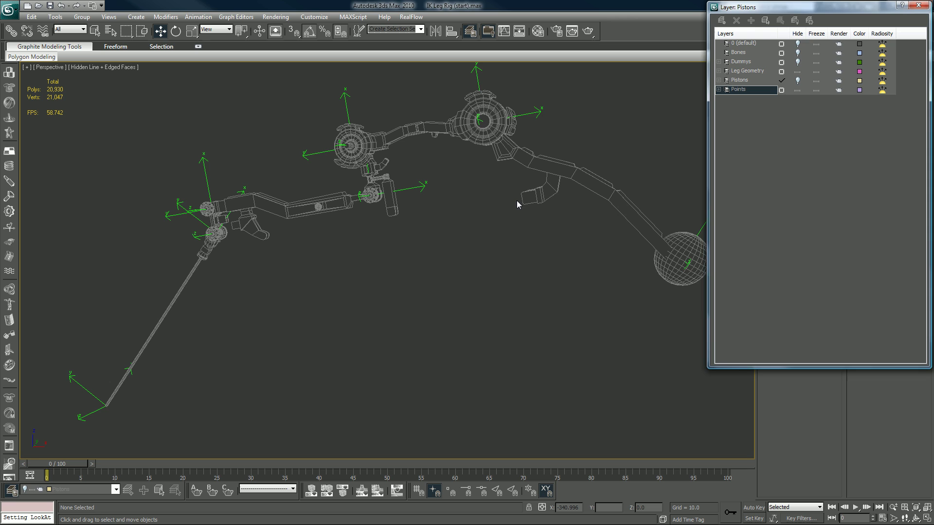
pyautogui.scroll(-3, 517, 200)
pyautogui.keyDown('alt'); pyautogui.moveTo(489, 214); pyautogui.dragTo(545, 169, button='middle'); pyautogui.keyUp('alt')
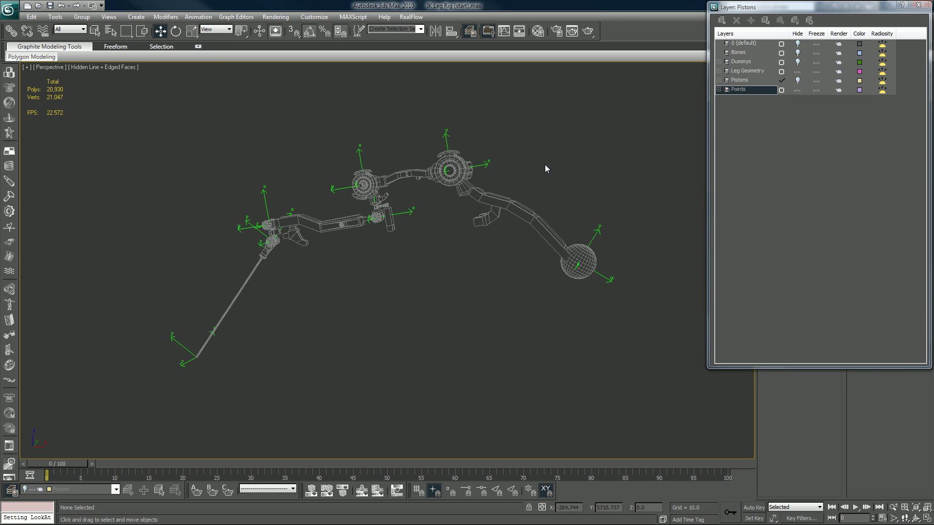
# Show the Helpers creation category and set Points as the current layer.
pyautogui.click(919, 6)
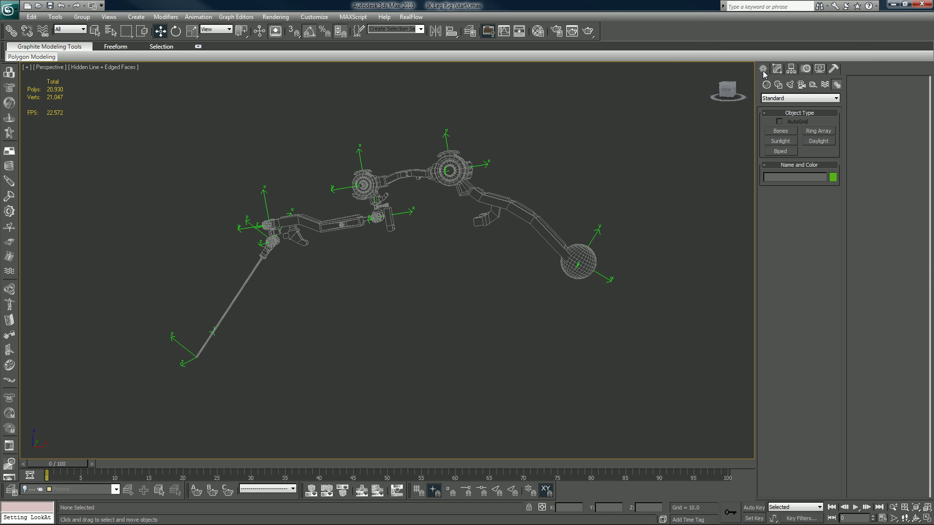
pyautogui.click(812, 84)
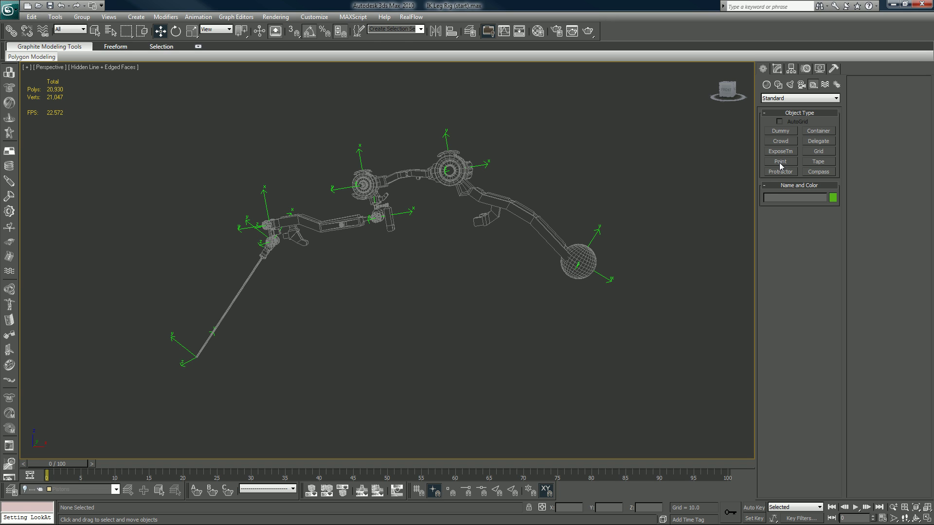
pyautogui.click(470, 31)
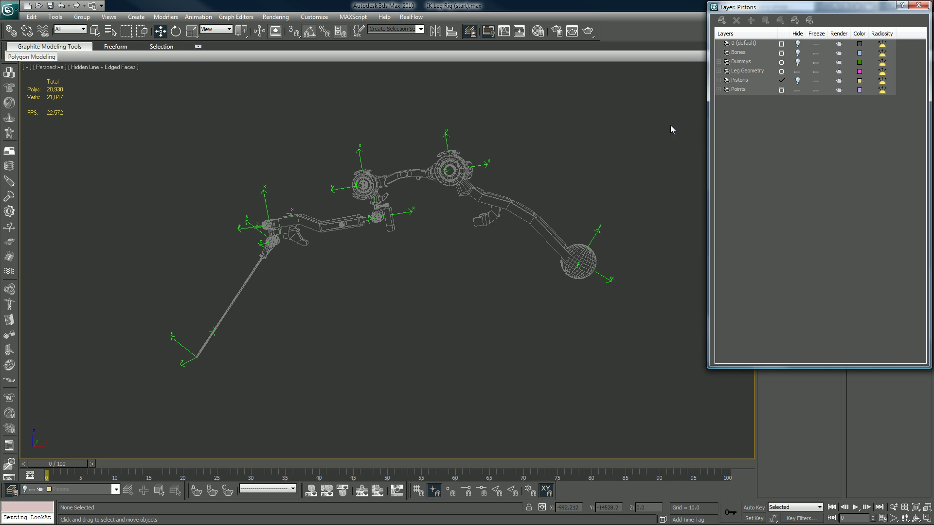
pyautogui.click(781, 90)
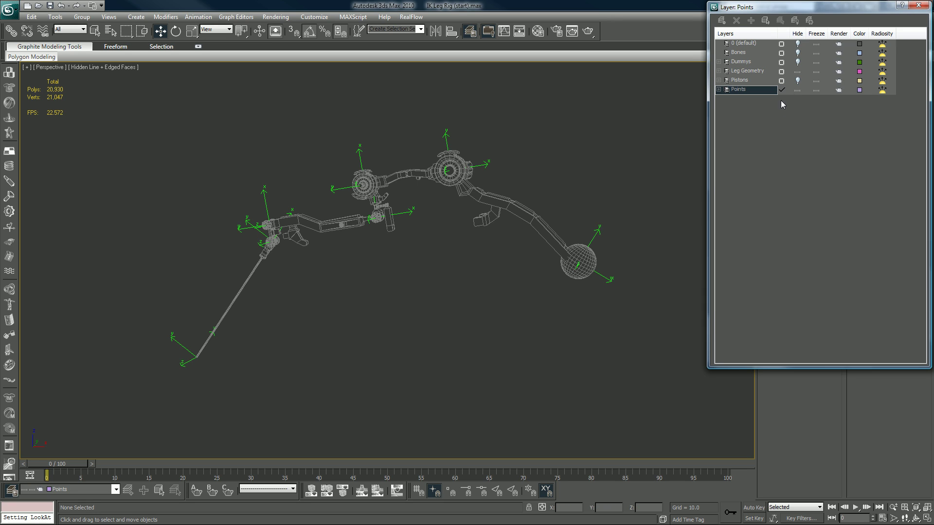
pyautogui.click(919, 4)
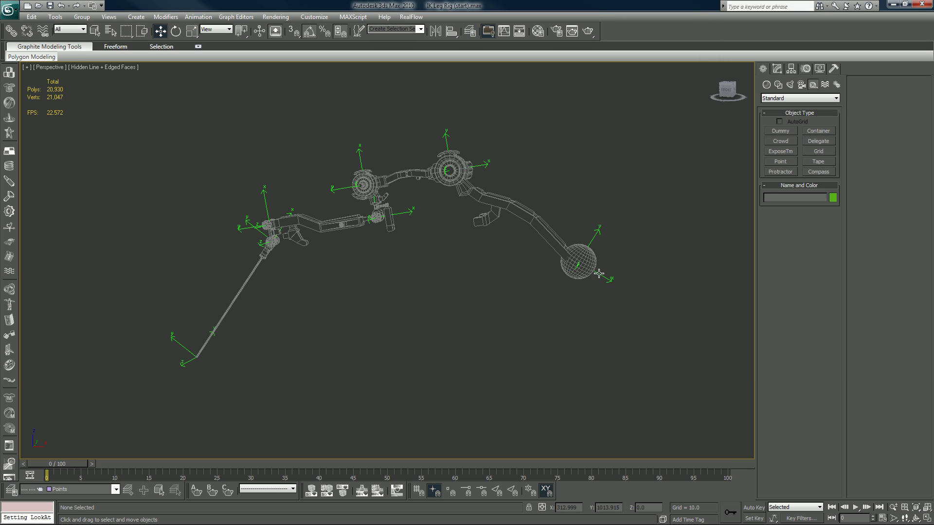
# Place a new point helper, Point08, below the rig and set its size to 108.9.
pyautogui.keyDown('alt'); pyautogui.moveTo(599, 274); pyautogui.dragTo(613, 290, button='middle'); pyautogui.keyUp('alt')
pyautogui.click(774, 163)
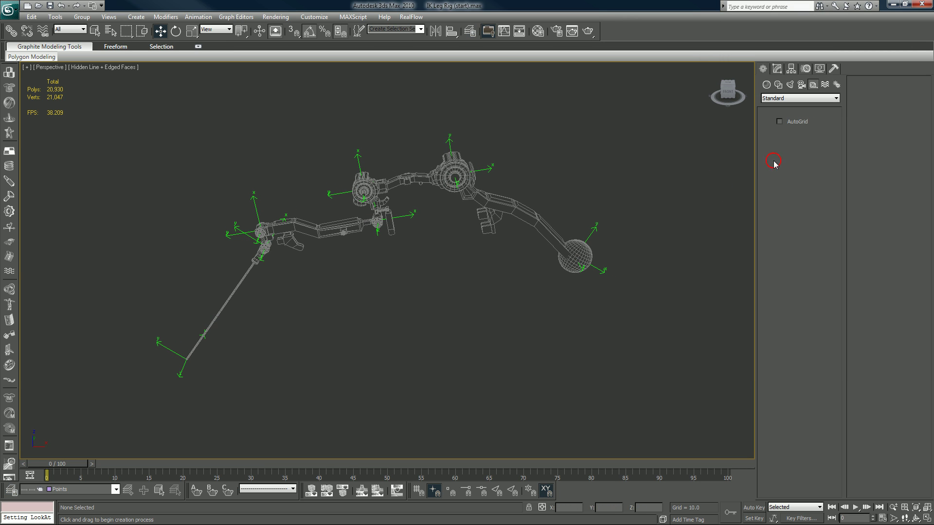
pyautogui.moveTo(494, 363)
pyautogui.mouseDown()
pyautogui.moveTo(497, 372)
pyautogui.moveTo(477, 340)
pyautogui.moveTo(458, 336)
pyautogui.moveTo(455, 346)
pyautogui.mouseUp()
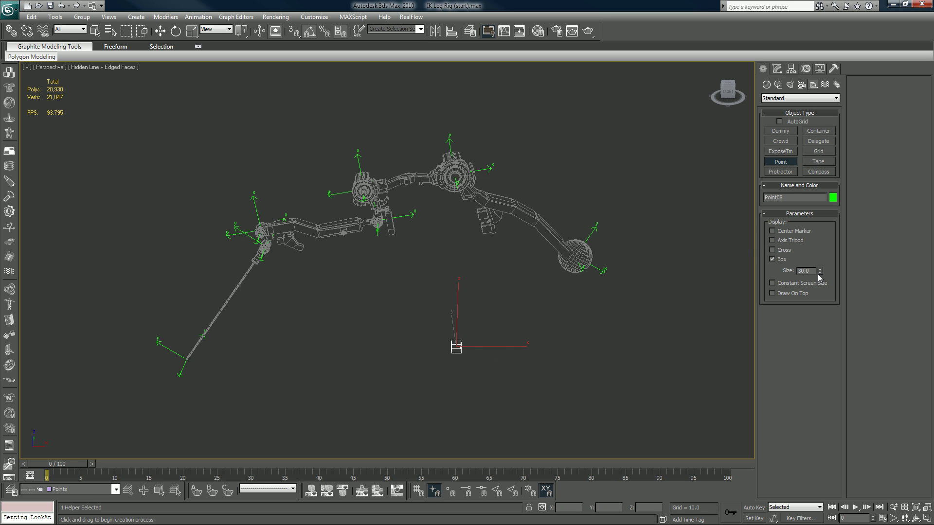
pyautogui.moveTo(819, 273); pyautogui.dragTo(814, 263)
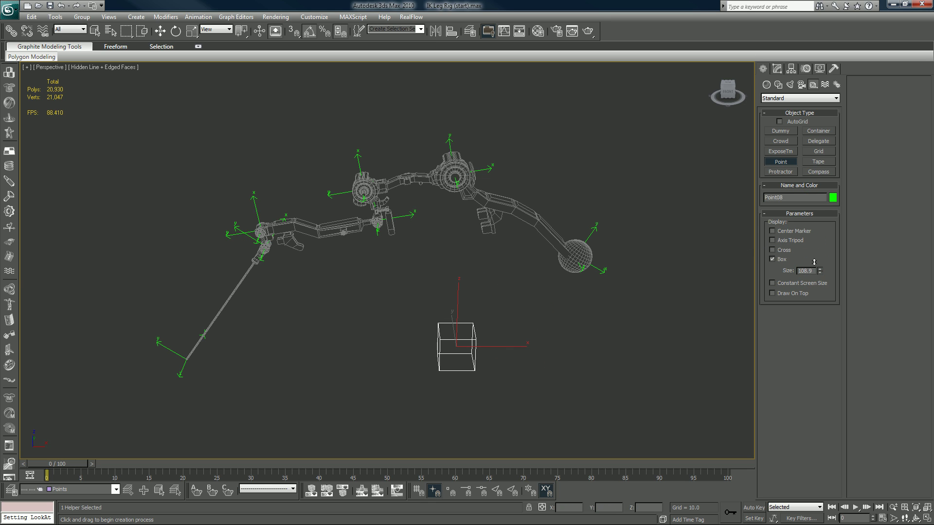
# Turn on Cross, Axis Tripod and Constant Screen Size for Point08.
pyautogui.click(772, 250)
pyautogui.click(772, 240)
pyautogui.scroll(-8, 577, 365)
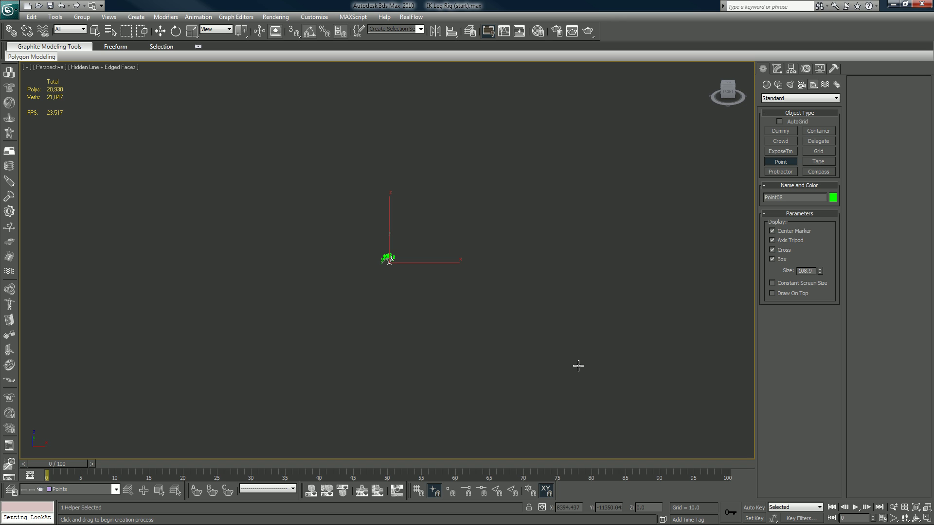
pyautogui.scroll(4, 578, 365)
pyautogui.scroll(7, 578, 366)
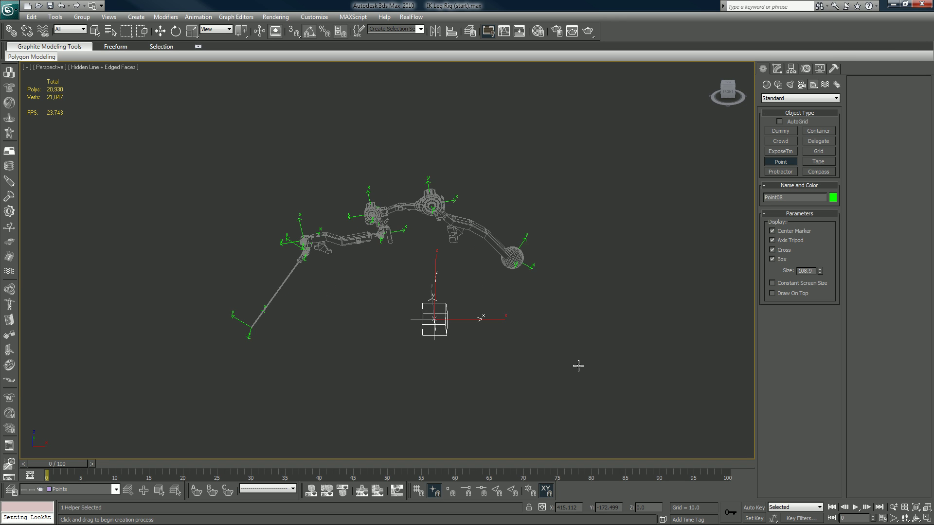
pyautogui.click(772, 283)
pyautogui.scroll(-5, 559, 337)
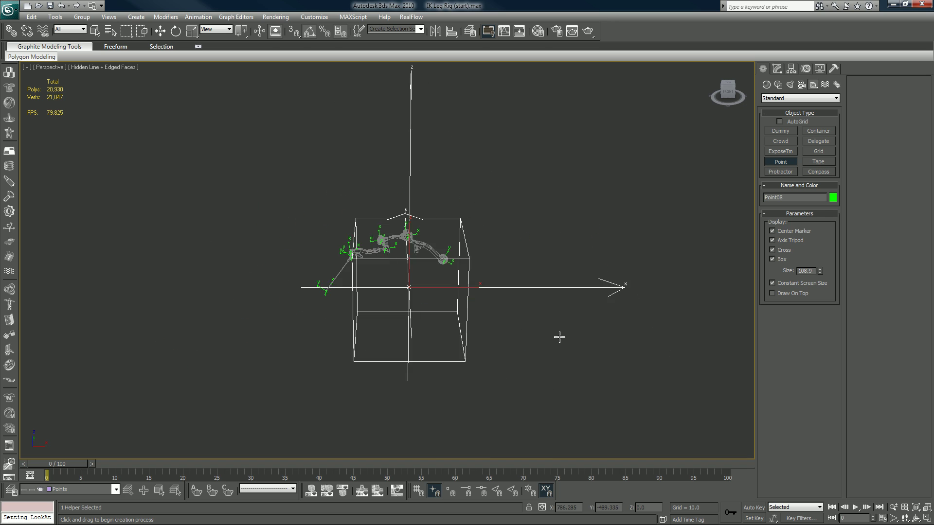
pyautogui.scroll(-8, 559, 337)
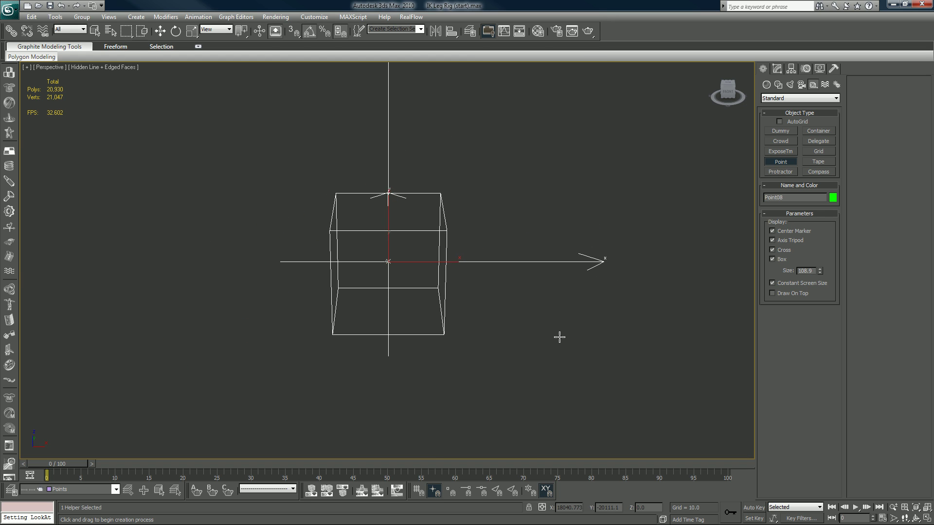
pyautogui.scroll(6, 559, 337)
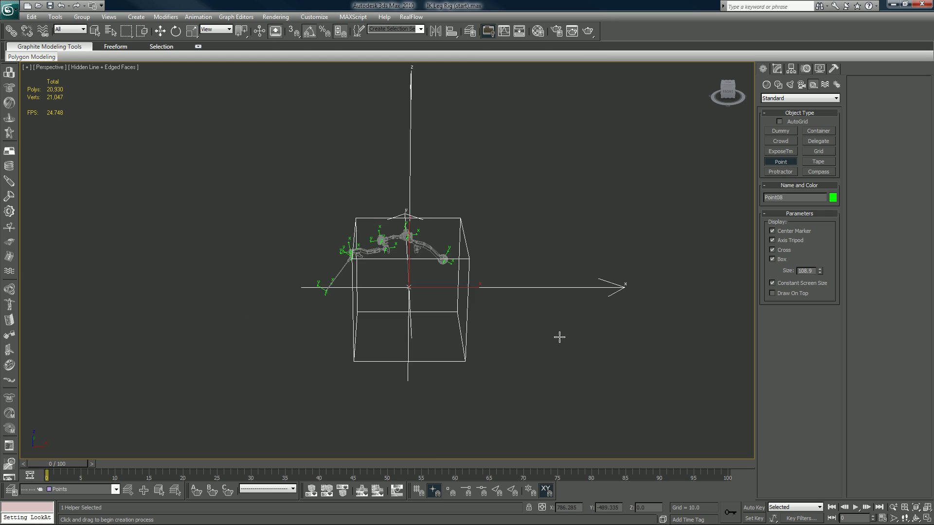
pyautogui.scroll(6, 559, 337)
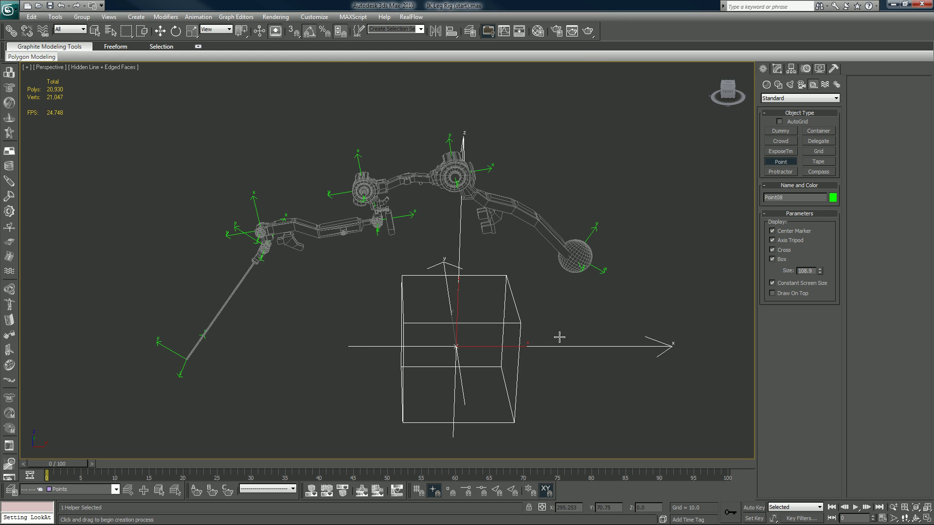
# Turn off Constant Screen Size, Center Marker, Cross and Box so Point08 shows only its axis tripod, then deselect it.
pyautogui.click(772, 284)
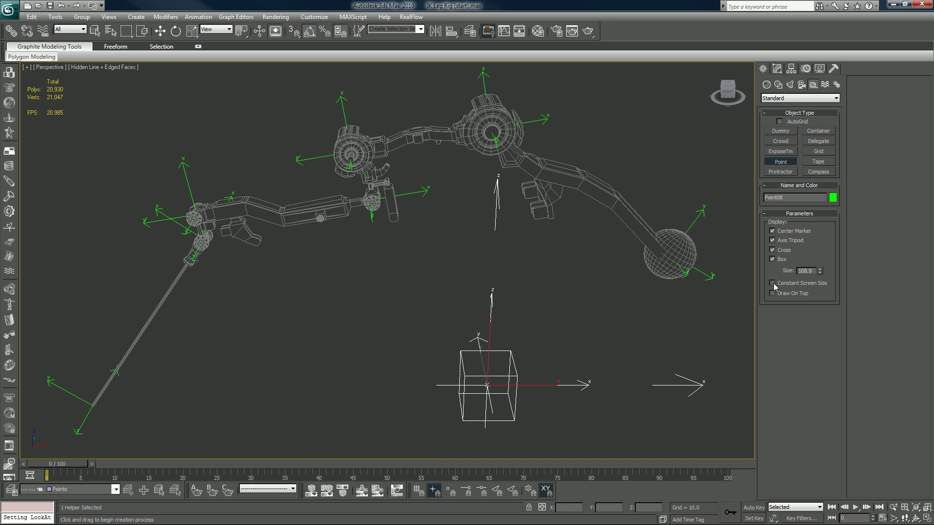
pyautogui.click(772, 231)
pyautogui.click(772, 240)
pyautogui.click(772, 250)
pyautogui.click(772, 260)
pyautogui.click(772, 240)
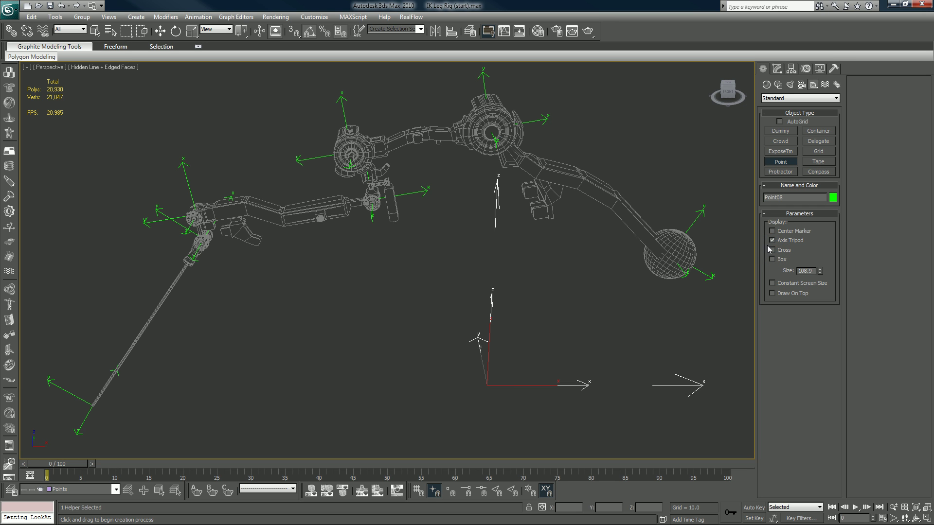
pyautogui.keyDown('alt'); pyautogui.moveTo(590, 361); pyautogui.dragTo(559, 348, button='middle'); pyautogui.keyUp('alt')
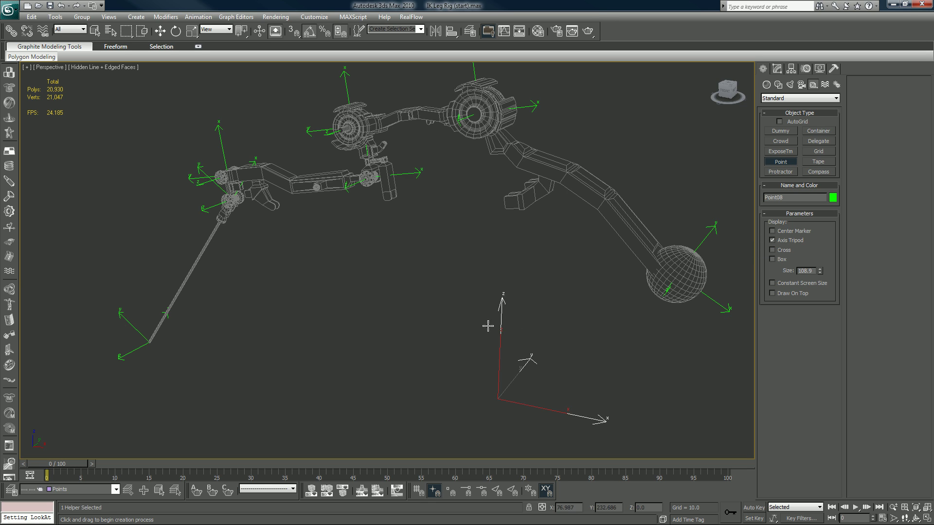
pyautogui.press('w')
pyautogui.click(521, 330)
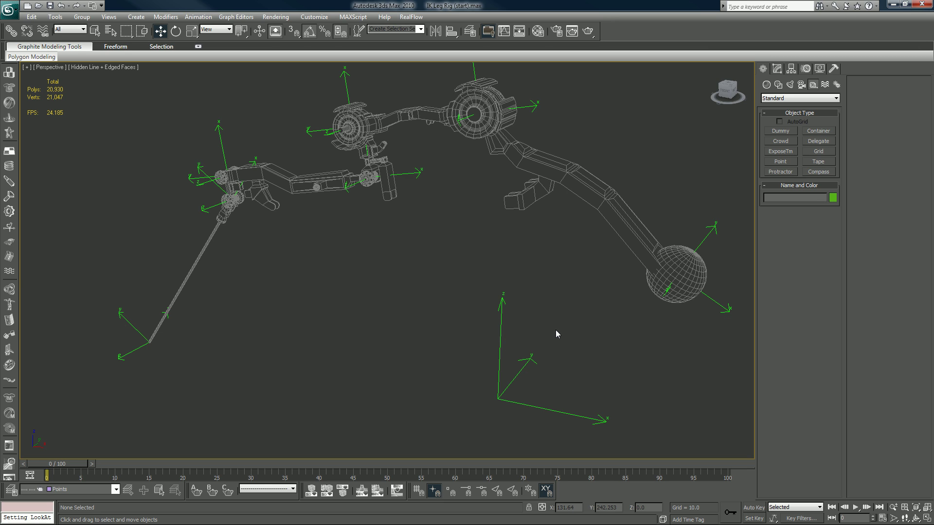
# Select Point08, adjust its box, tripod and size 108.9, then delete it.
pyautogui.moveTo(556, 336); pyautogui.dragTo(494, 372)
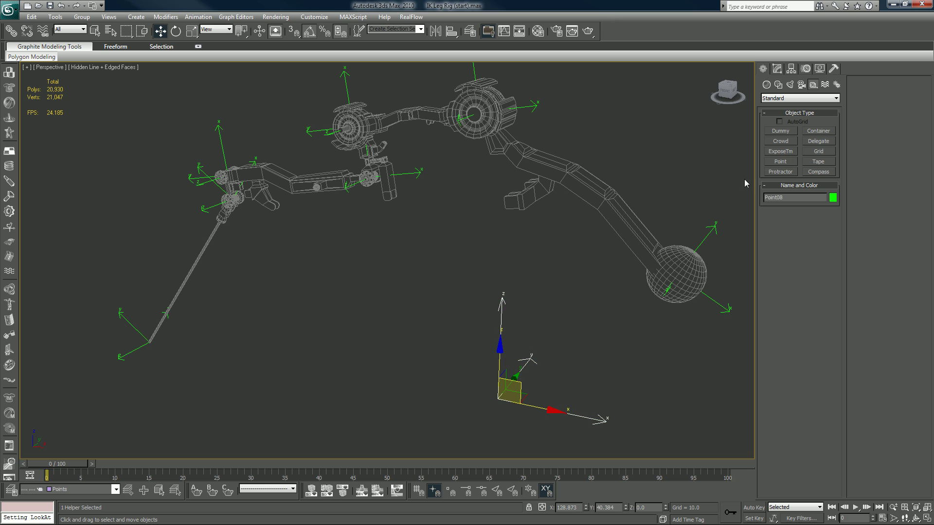
pyautogui.click(777, 68)
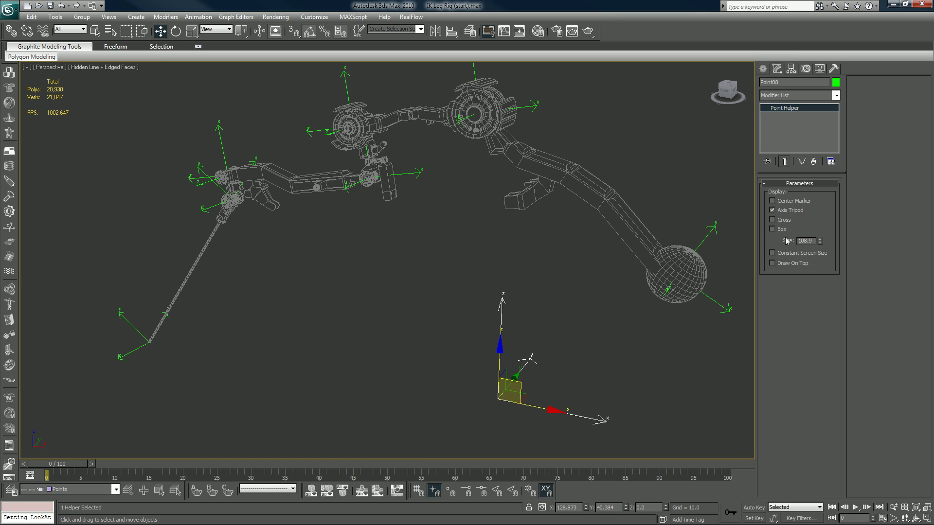
pyautogui.click(773, 229)
pyautogui.click(598, 348)
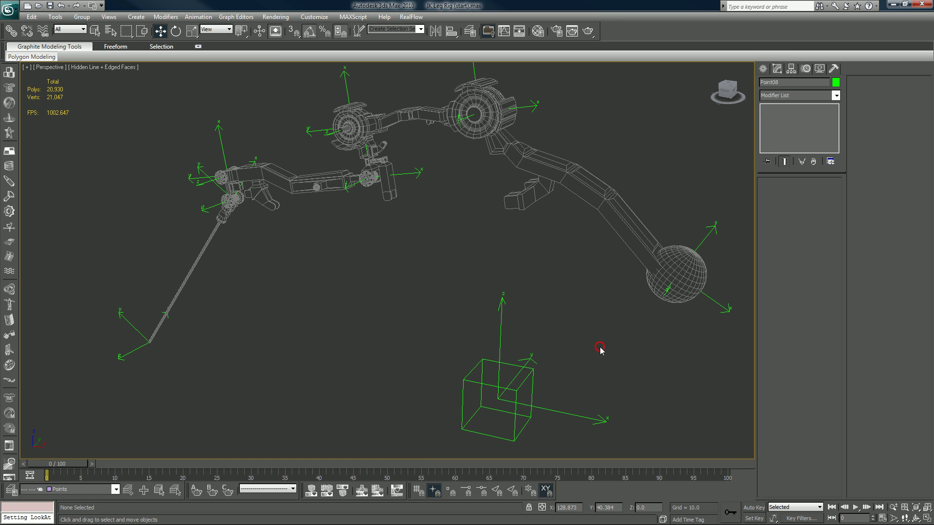
pyautogui.click(528, 374)
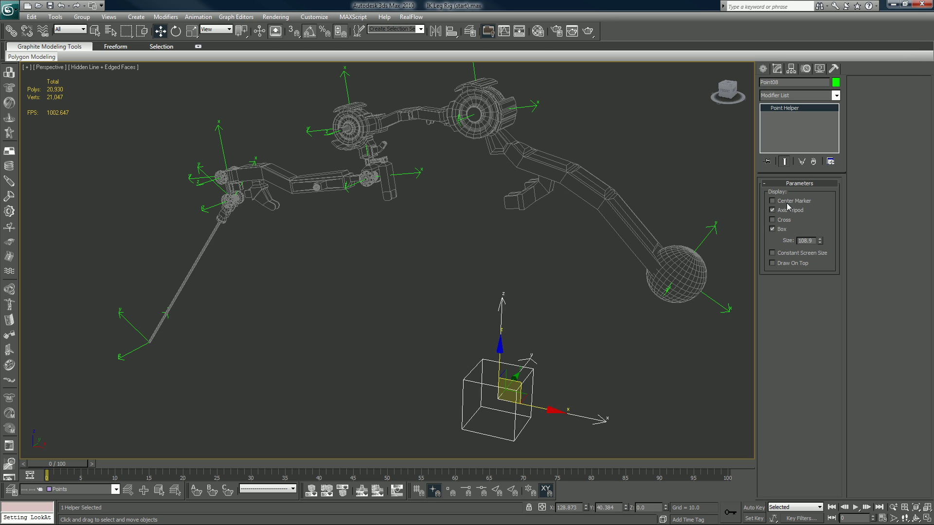
pyautogui.click(773, 211)
pyautogui.click(773, 230)
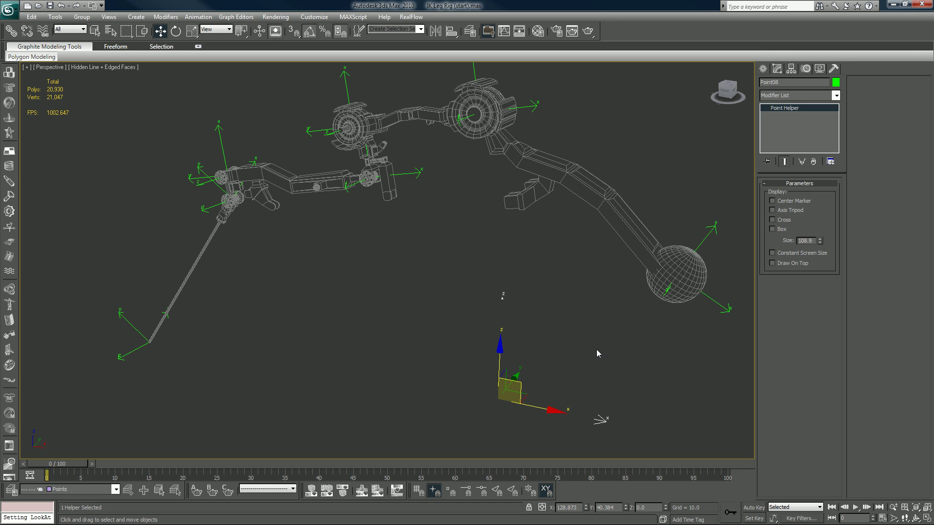
pyautogui.click(772, 230)
pyautogui.rightClick(819, 243)
pyautogui.moveTo(819, 248); pyautogui.dragTo(808, 229)
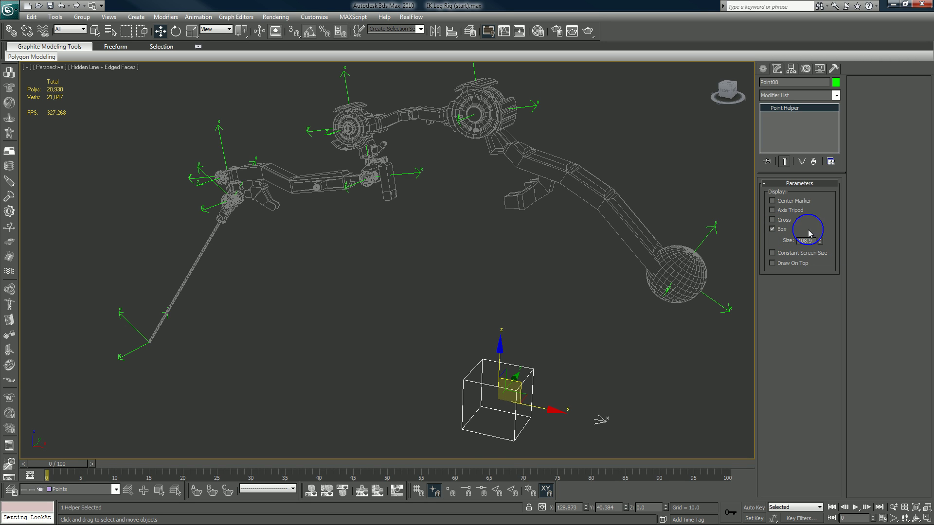
pyautogui.press('Delete')
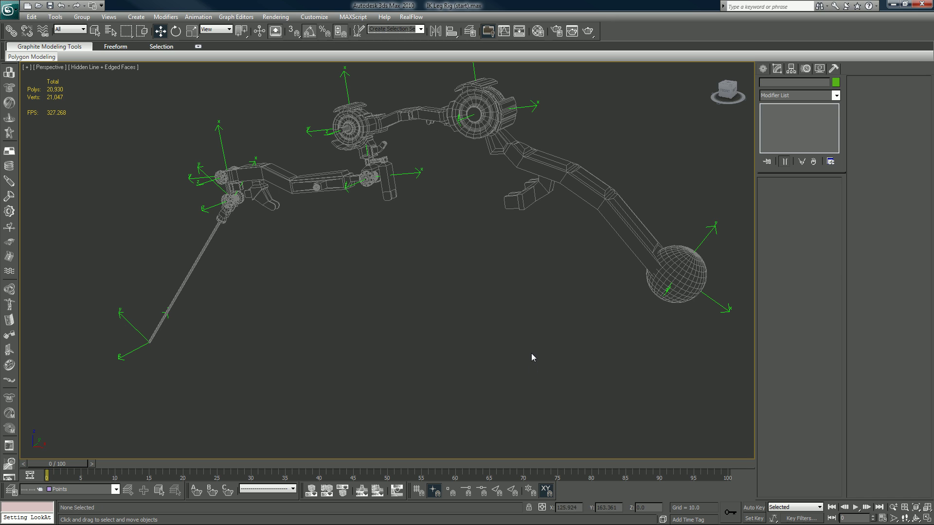
# Return to the four-view layout and maximize the Front view, zooming toward the upper joint.
pyautogui.keyDown('alt'); pyautogui.moveTo(535, 337); pyautogui.dragTo(565, 331, button='middle'); pyautogui.keyUp('alt')
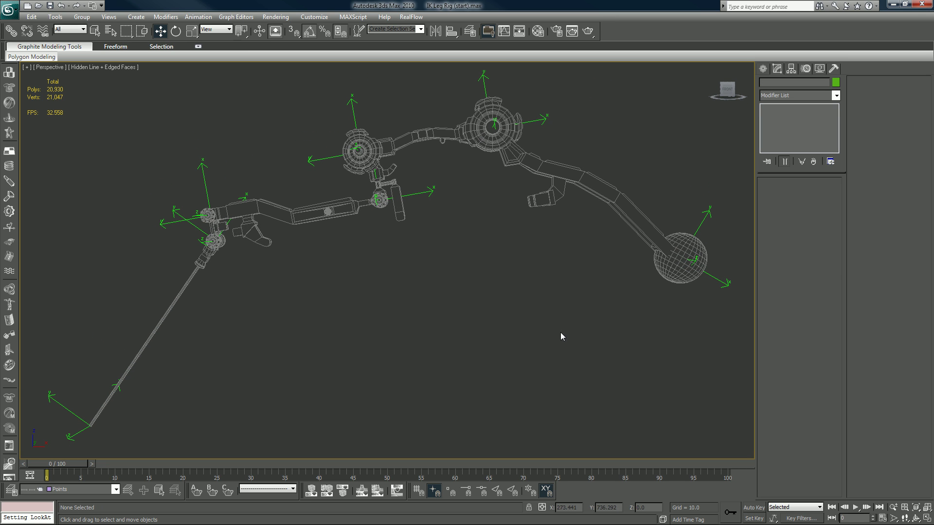
pyautogui.hotkey('alt', 'w')
pyautogui.click(495, 294)
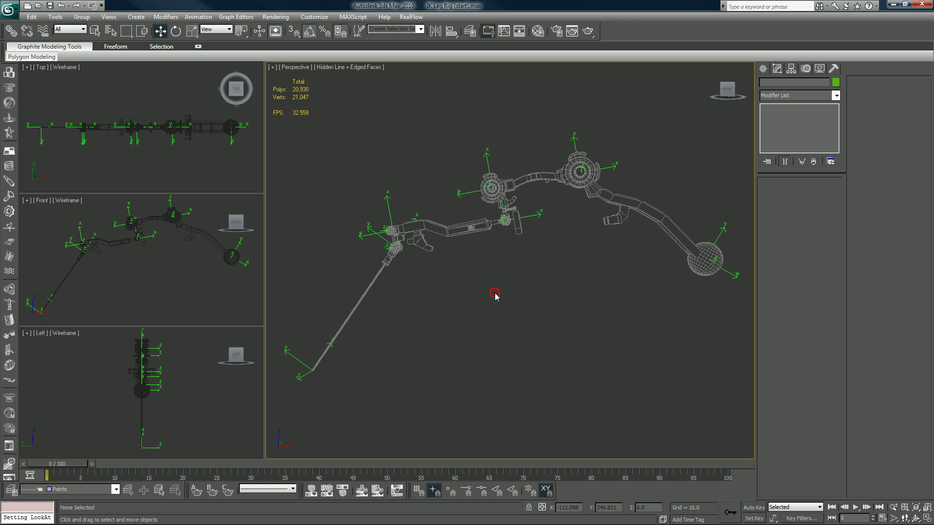
pyautogui.scroll(-2, 330, 262)
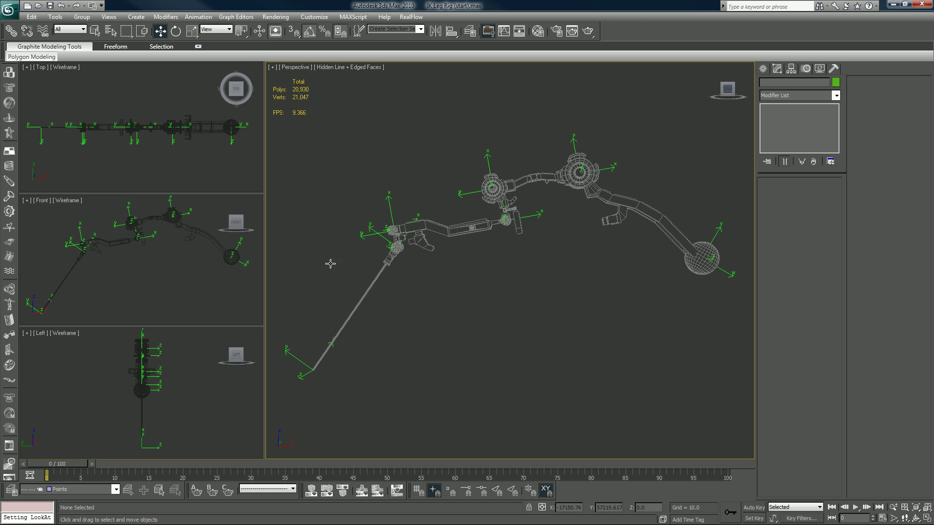
pyautogui.click(176, 283)
pyautogui.hotkey('alt', 'w')
pyautogui.moveTo(448, 292); pyautogui.dragTo(356, 344, button='middle')
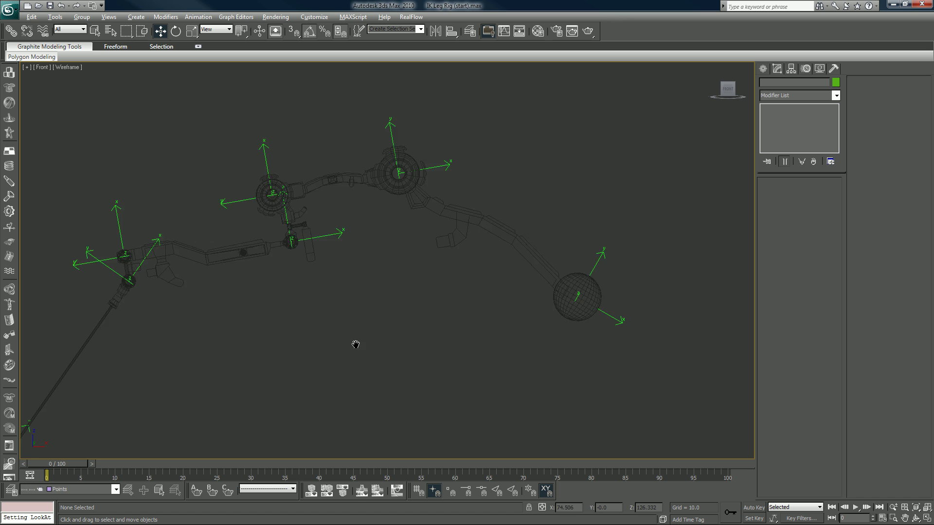
pyautogui.scroll(6, 356, 345)
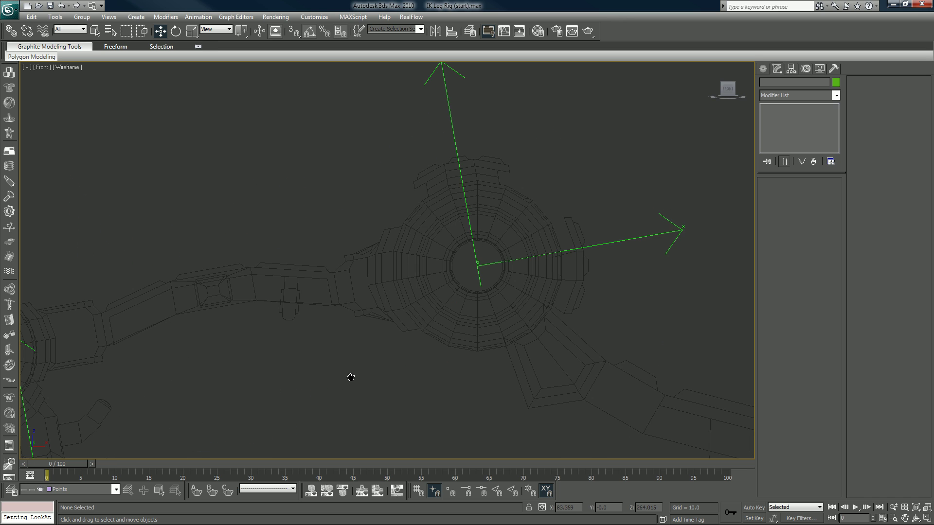
pyautogui.scroll(2, 350, 377)
# Select Point02 at the upper joint and close in on the knee joint.
pyautogui.click(511, 266)
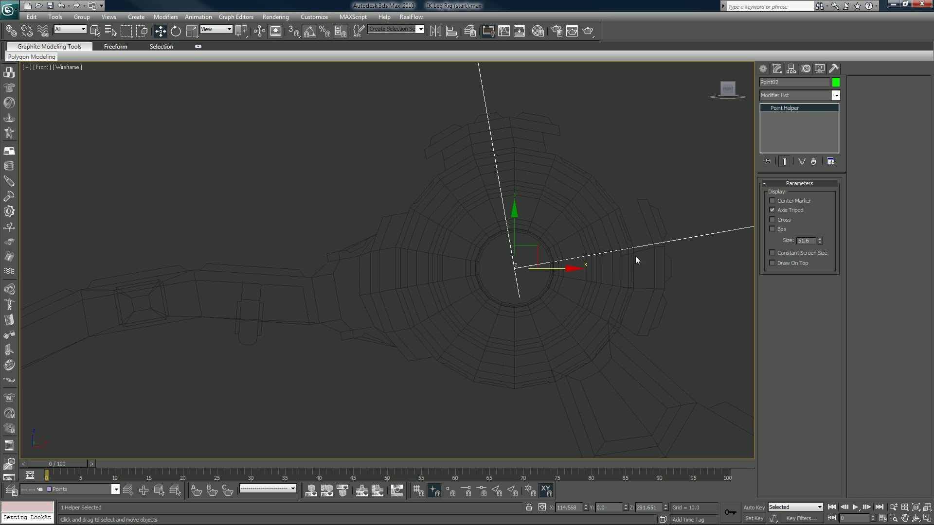
pyautogui.scroll(-8, 453, 339)
pyautogui.scroll(-3, 452, 339)
pyautogui.moveTo(433, 369); pyautogui.dragTo(547, 355, button='middle')
pyautogui.scroll(5, 494, 377)
pyautogui.moveTo(495, 377); pyautogui.dragTo(494, 358, button='middle')
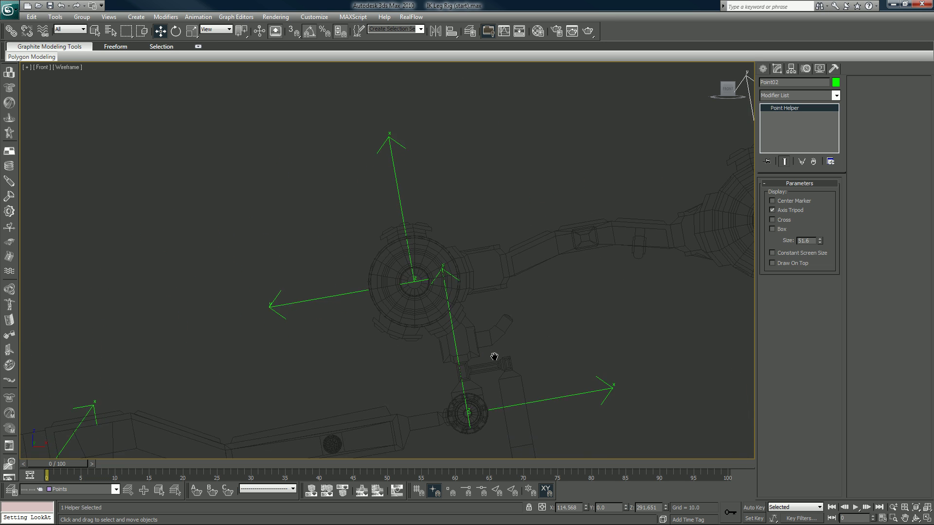
pyautogui.scroll(5, 494, 359)
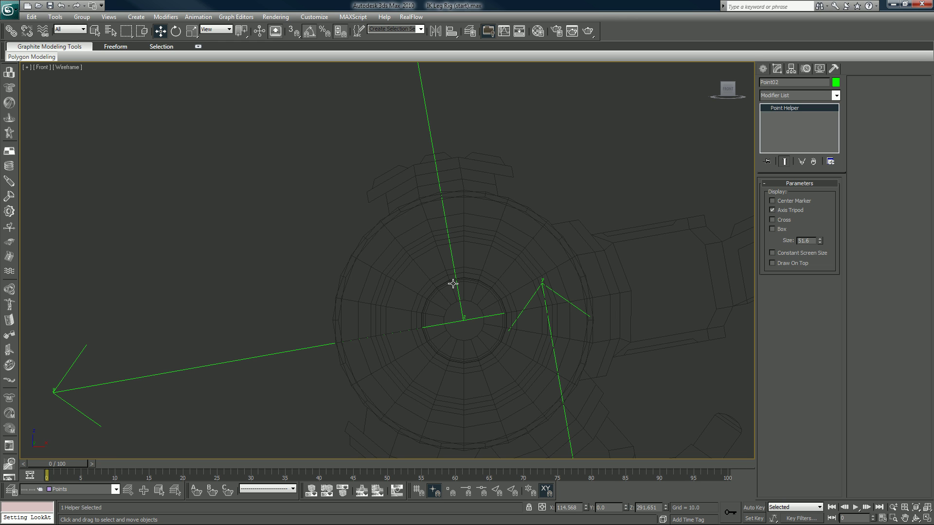
pyautogui.moveTo(544, 356); pyautogui.dragTo(511, 295, button='middle')
pyautogui.scroll(-8, 512, 295)
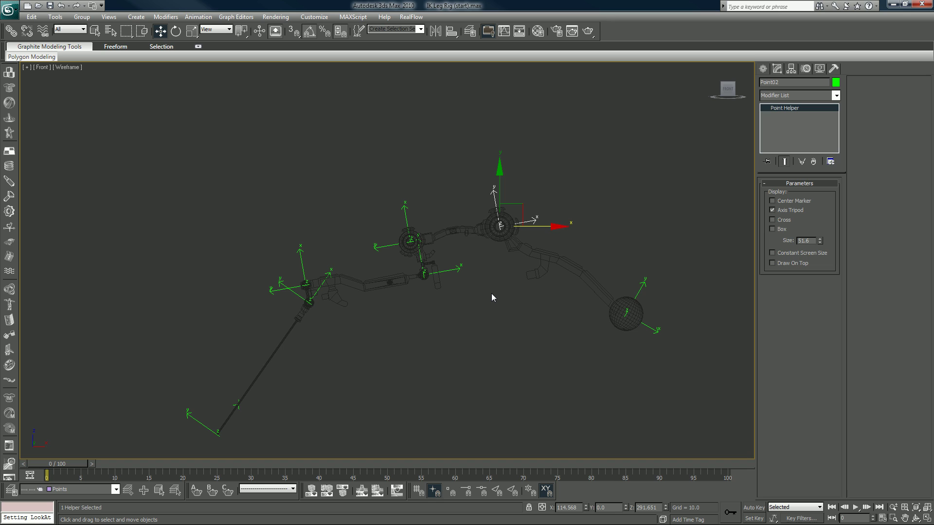
# Inspect the leg mesh, Point01 at the foot ball and Point04 near the knee, then deselect.
pyautogui.click(518, 269)
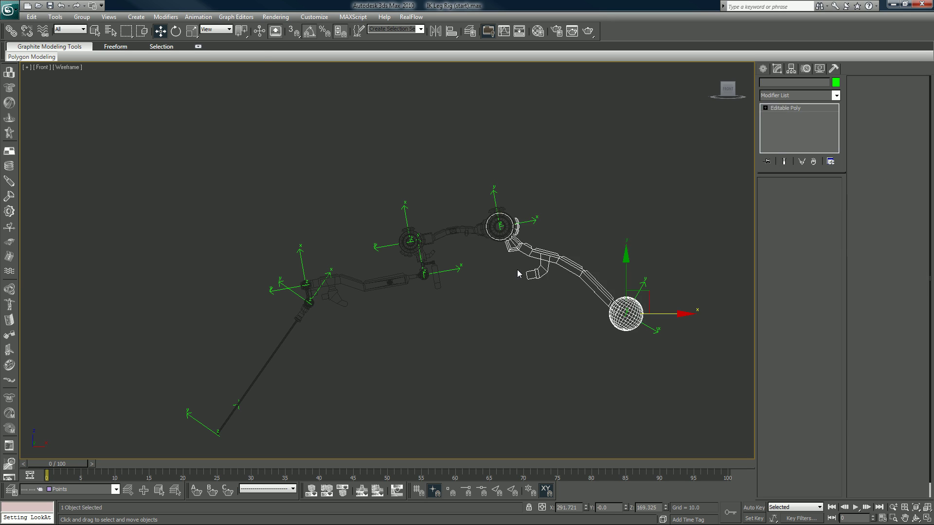
pyautogui.click(579, 343)
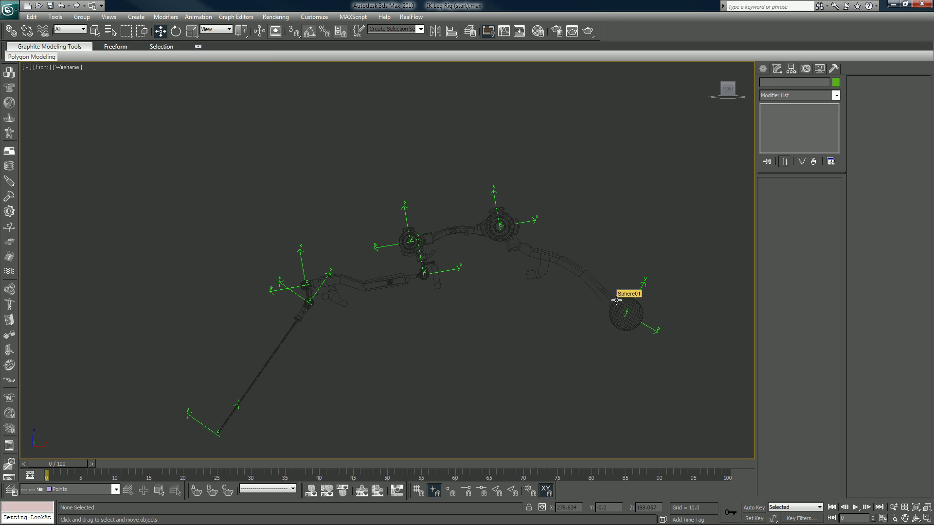
pyautogui.click(642, 282)
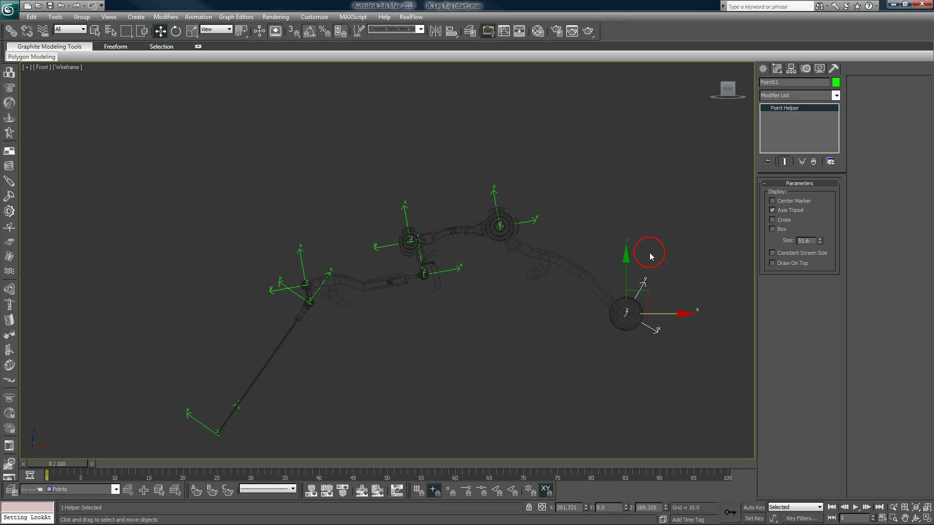
pyautogui.click(653, 230)
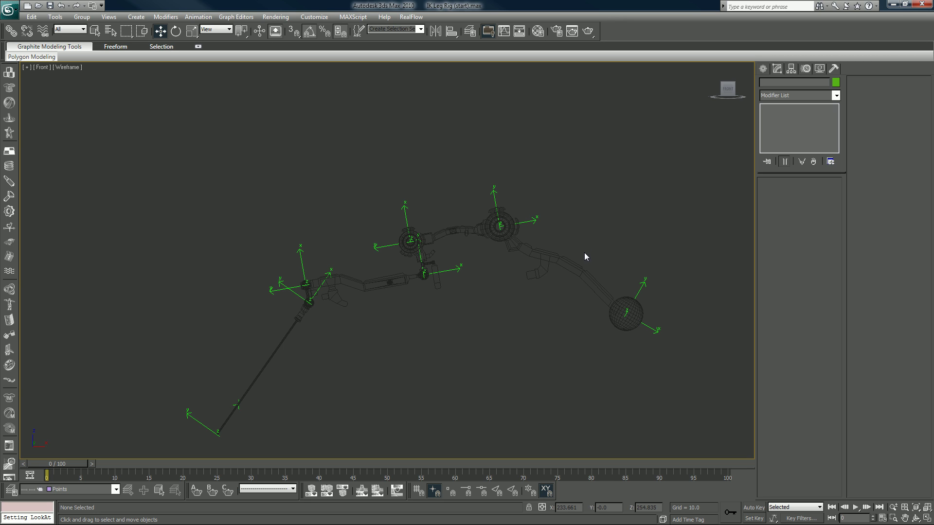
pyautogui.scroll(3, 556, 209)
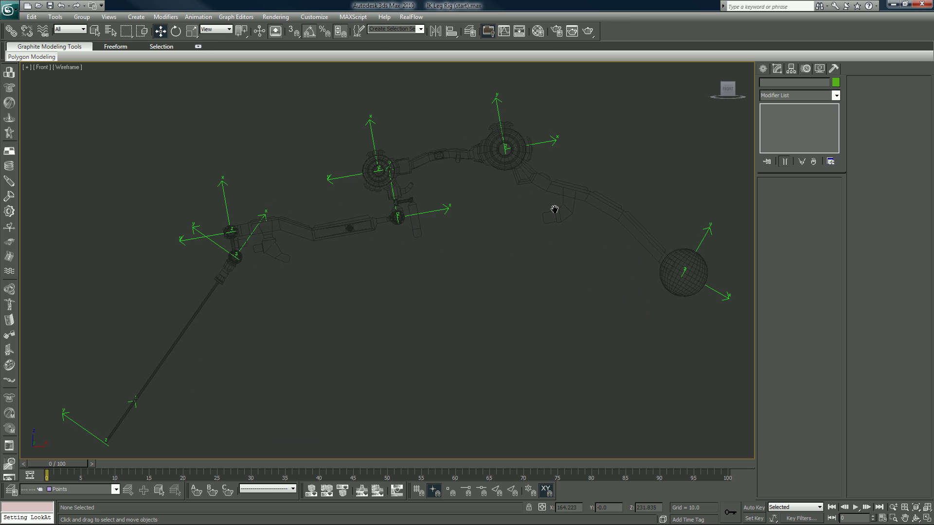
pyautogui.moveTo(554, 209); pyautogui.dragTo(547, 205, button='middle')
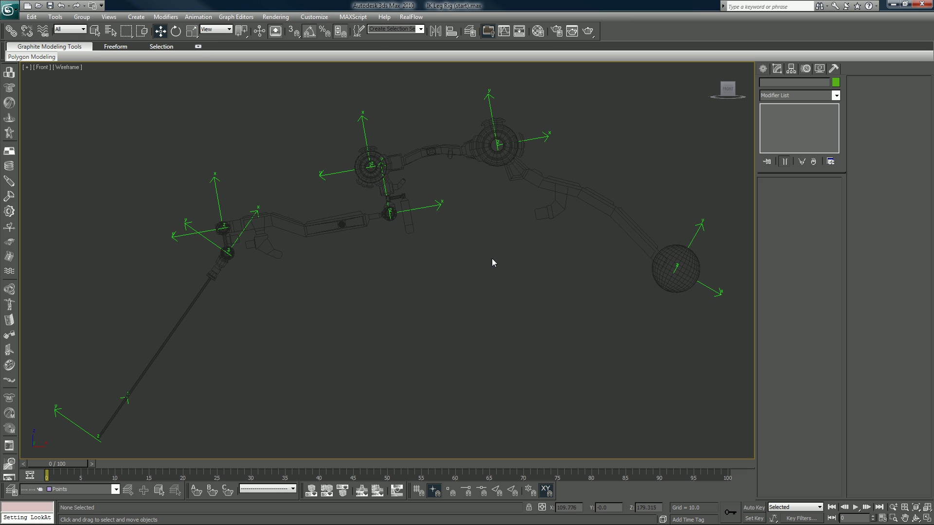
pyautogui.click(434, 202)
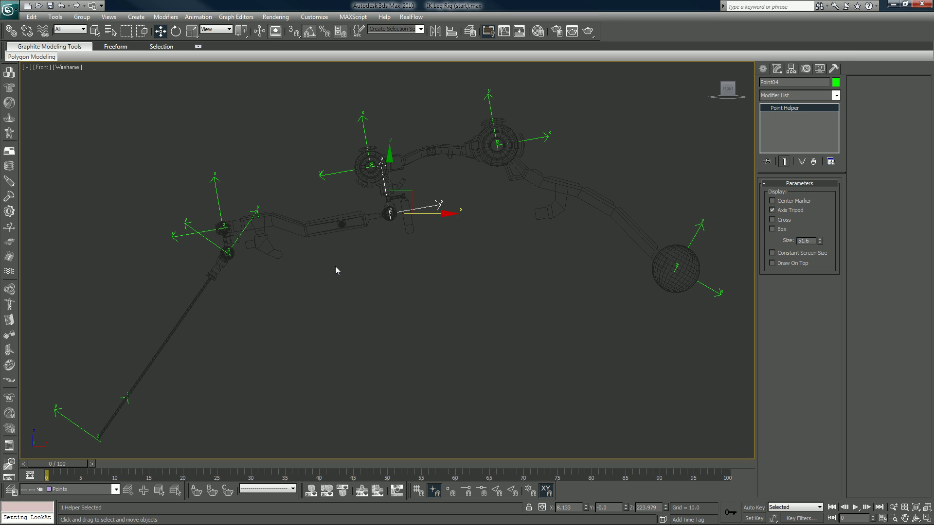
pyautogui.click(372, 309)
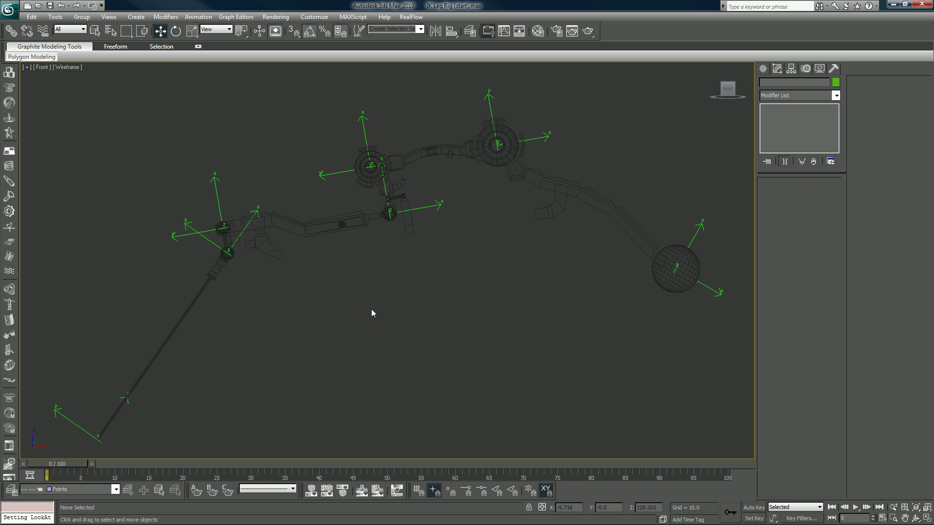
# Hide the Leg Geometry layer so only point helpers show, and tick Bones as current layer.
pyautogui.click(469, 30)
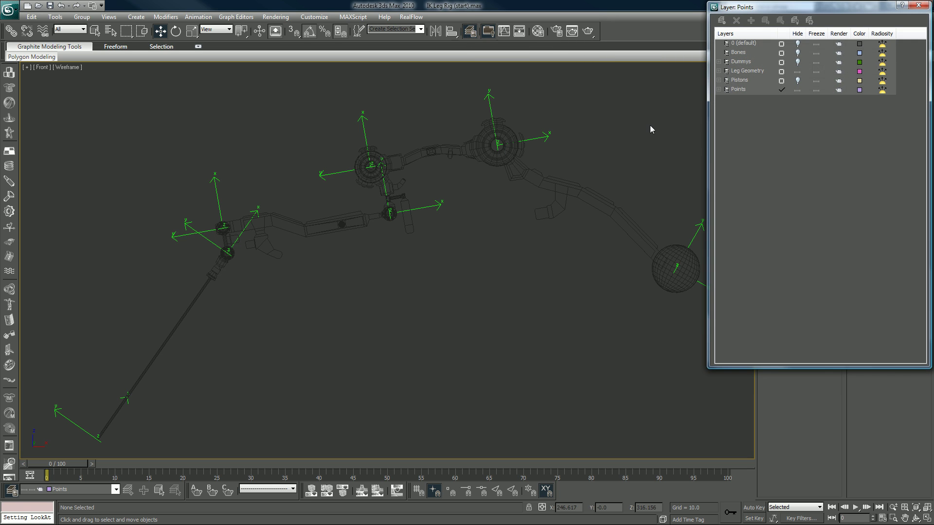
pyautogui.click(797, 80)
pyautogui.click(797, 71)
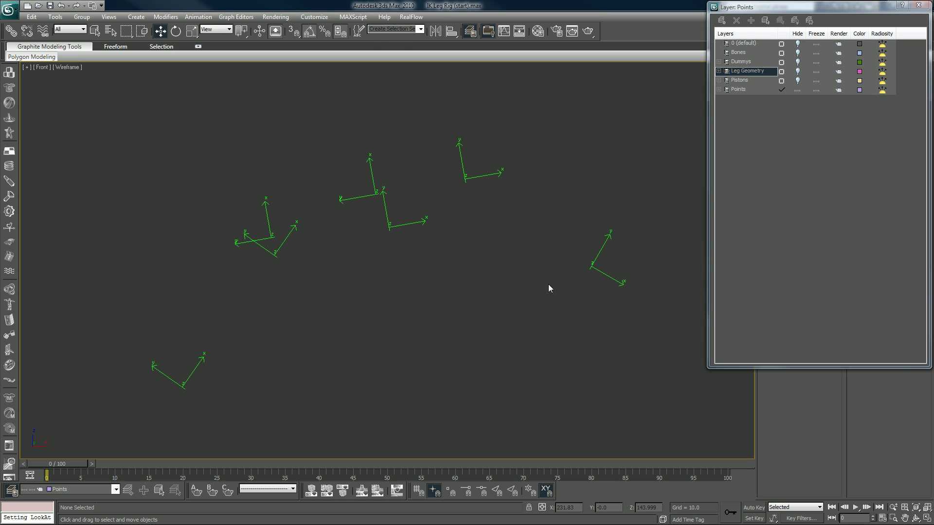
pyautogui.click(798, 71)
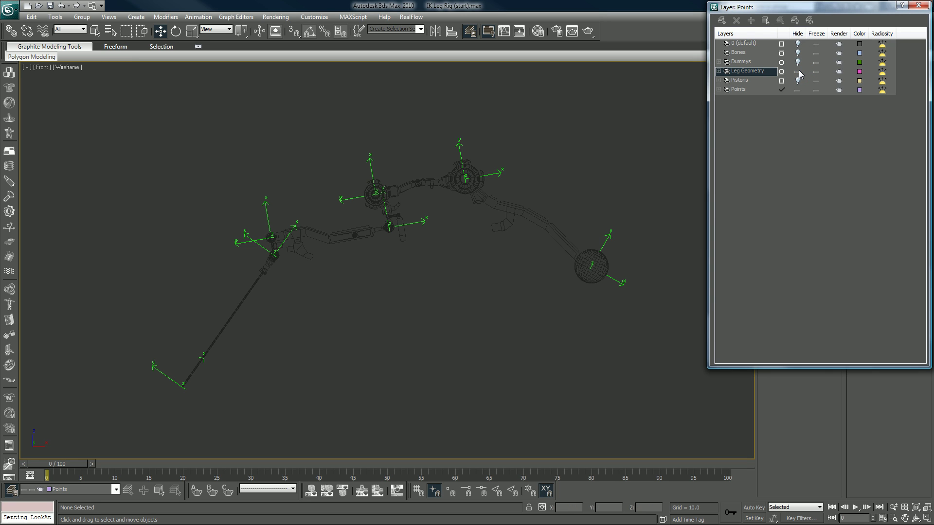
pyautogui.click(798, 72)
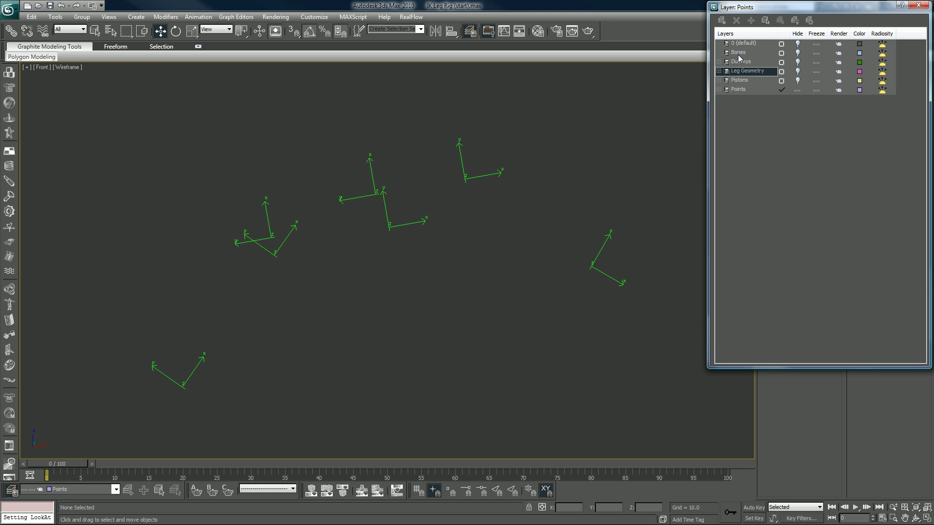
pyautogui.click(781, 53)
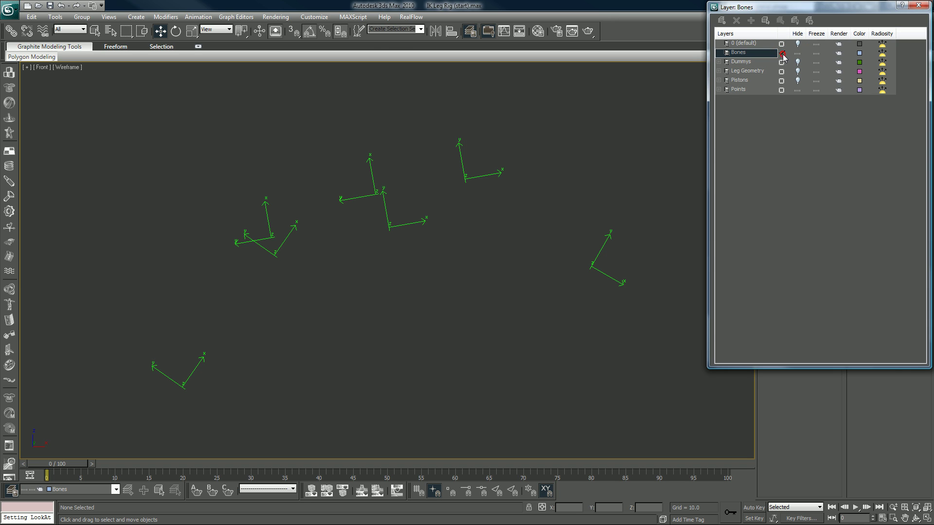
# Start the Bones tool with bone width and height 8.0 and taper 90.0.
pyautogui.click(918, 5)
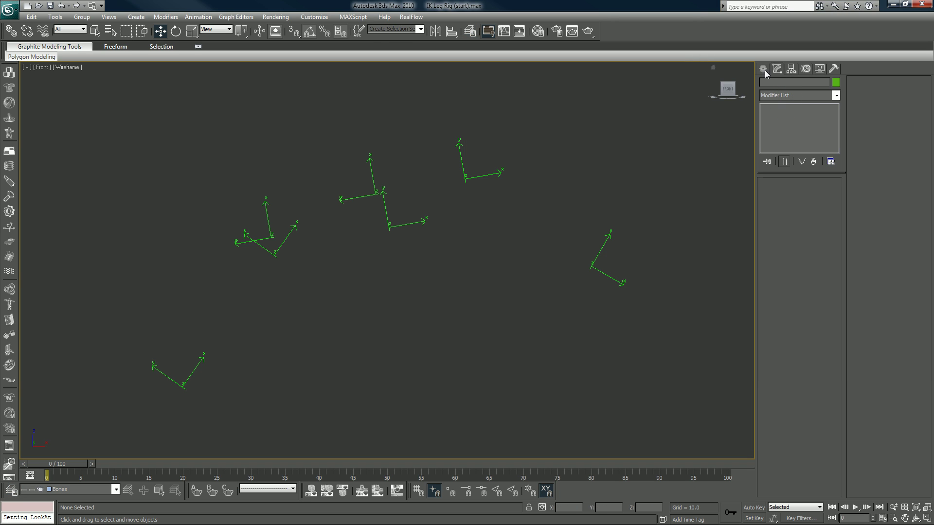
pyautogui.click(836, 85)
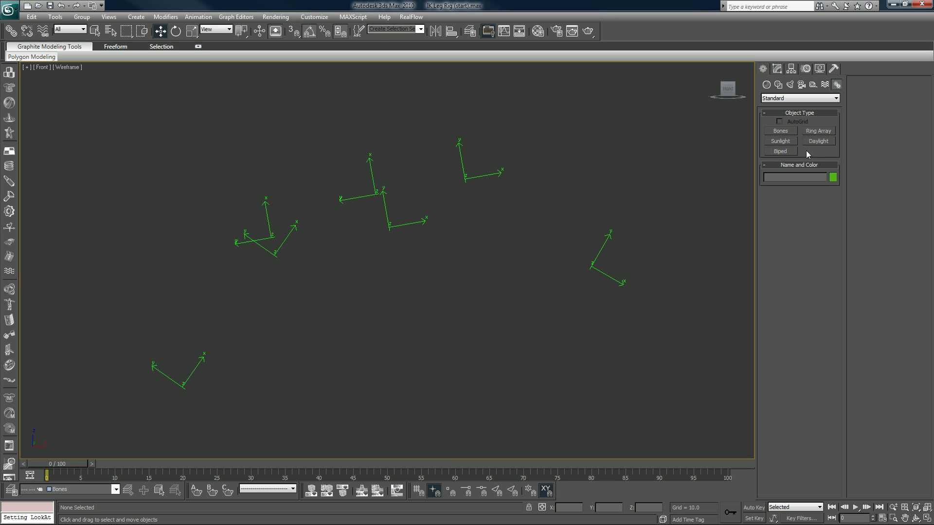
pyautogui.click(781, 131)
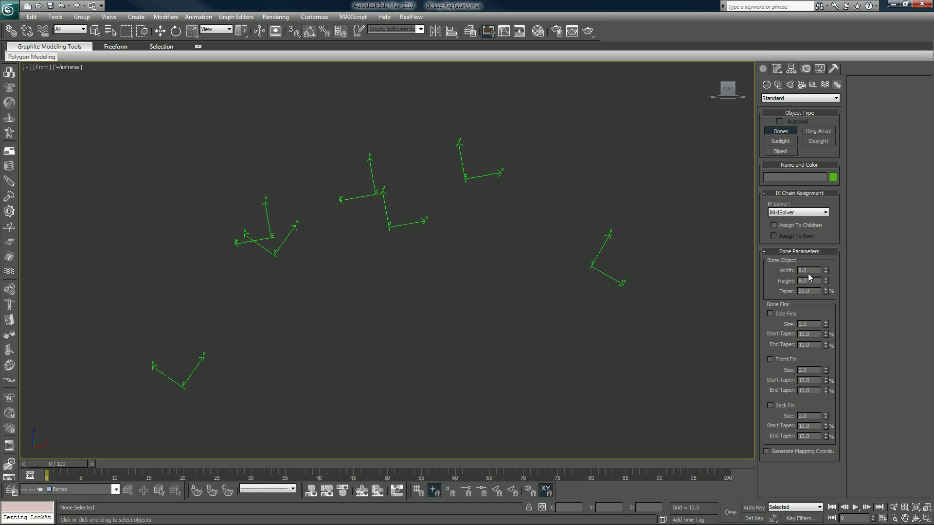
pyautogui.doubleClick(799, 281)
pyautogui.moveTo(253, 212); pyautogui.dragTo(257, 226, button='middle')
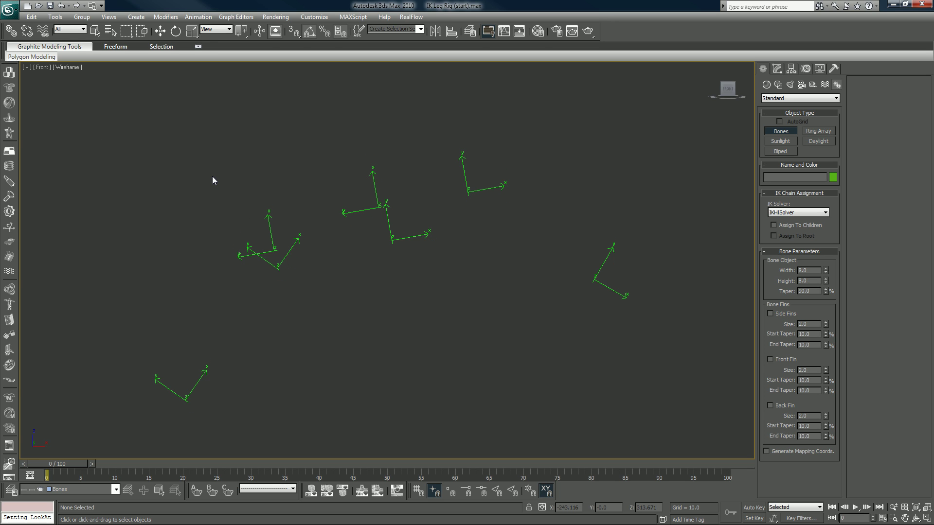
# Switch between the four-view layout and maximized views, ending with the Front view maximized.
pyautogui.hotkey('alt', 'w')
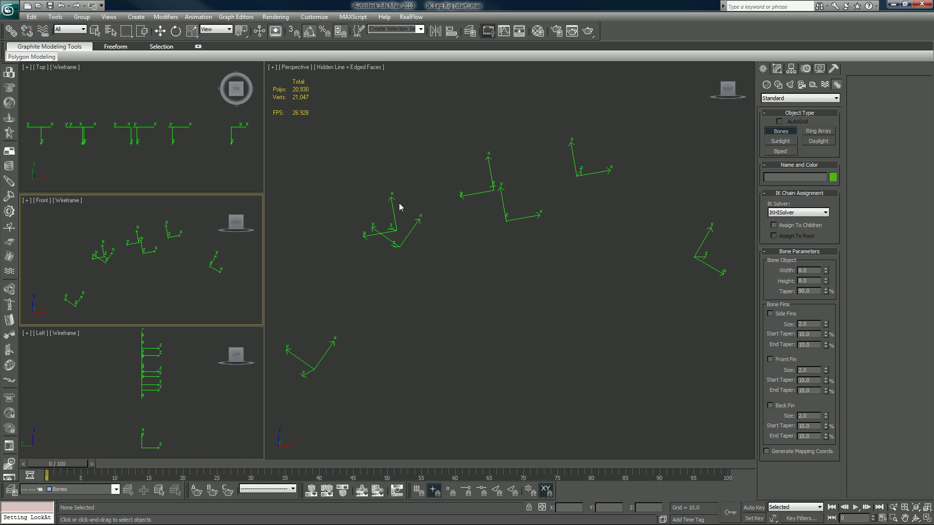
pyautogui.hotkey('alt', 'w')
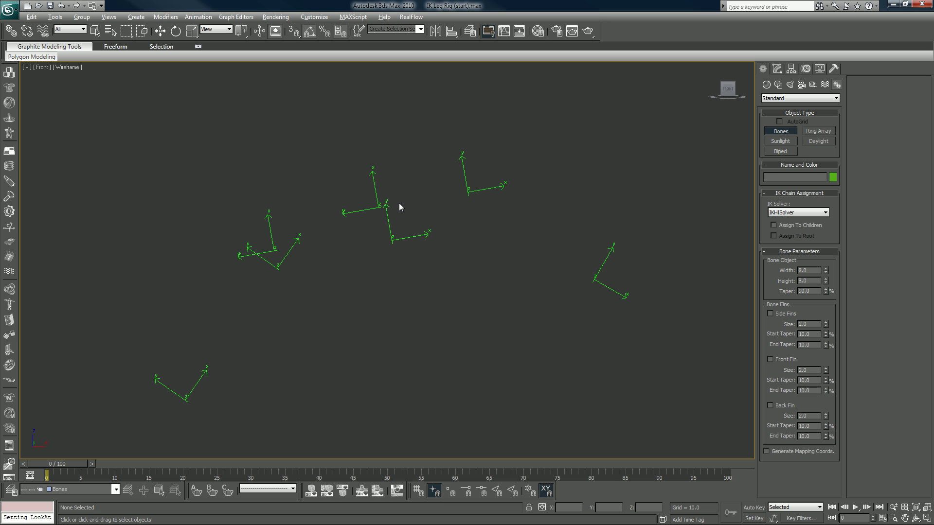
pyautogui.hotkey('alt', 'w')
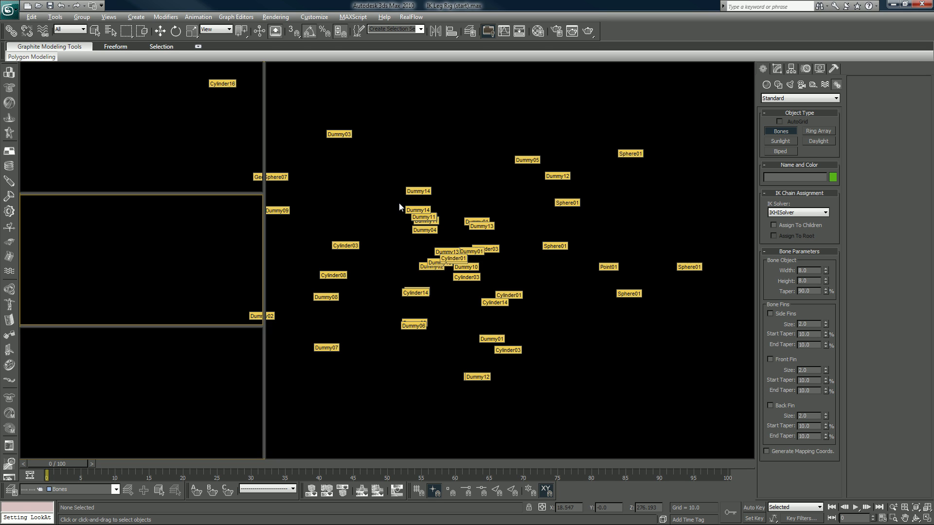
pyautogui.scroll(-5, 160, 380)
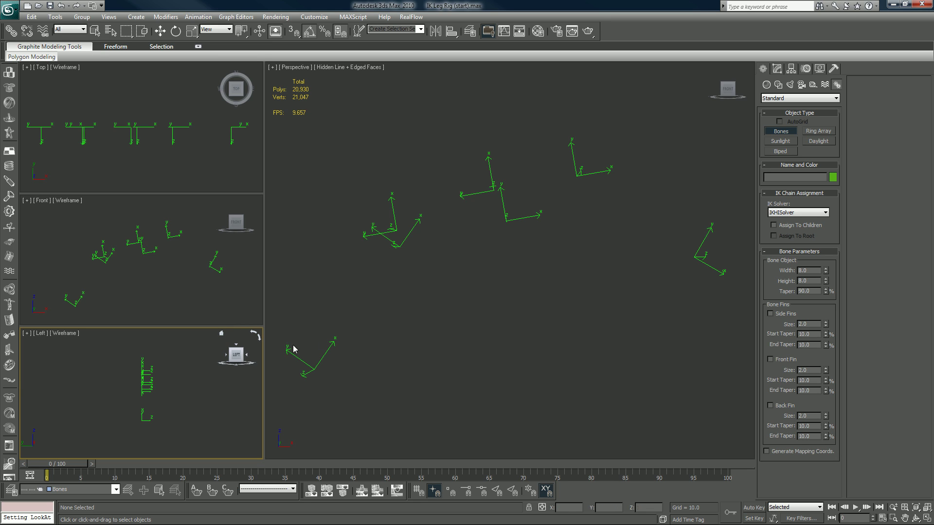
pyautogui.hotkey('alt', 'w')
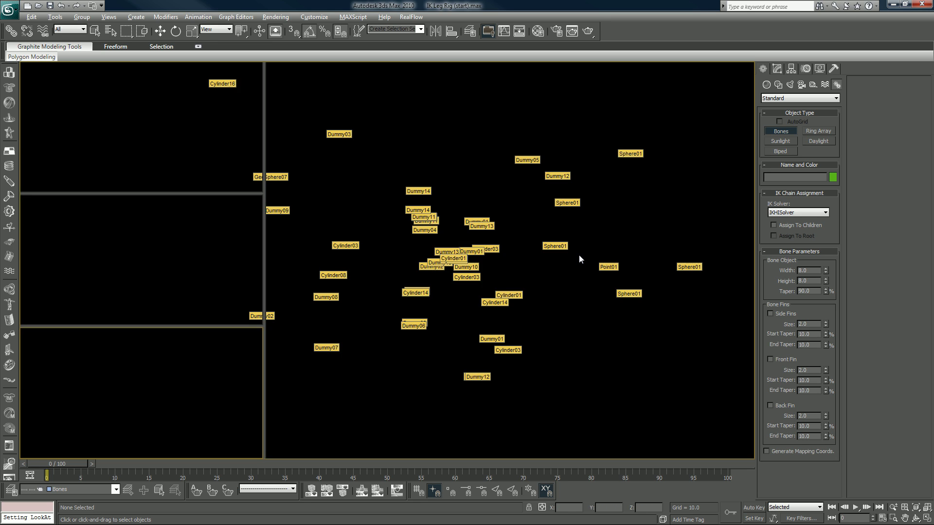
pyautogui.hotkey('alt', 'w')
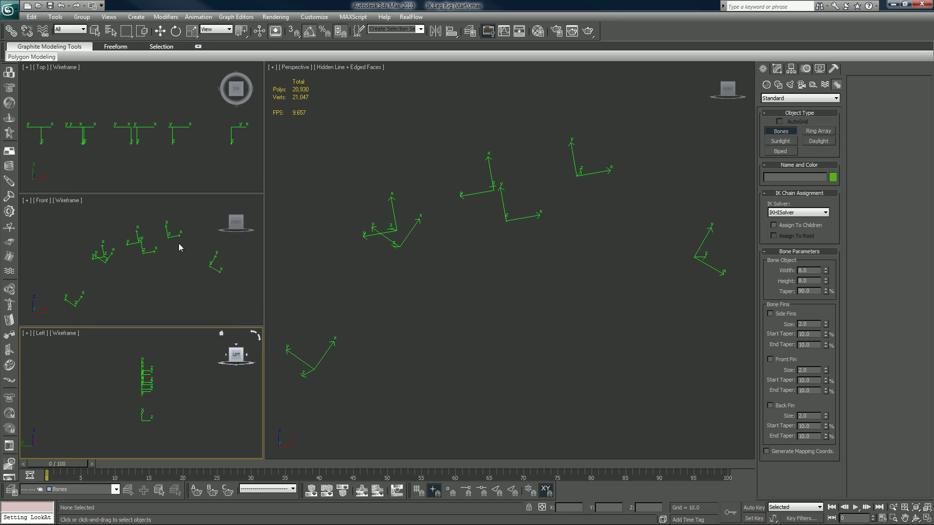
pyautogui.click(139, 249)
pyautogui.hotkey('alt', 'w')
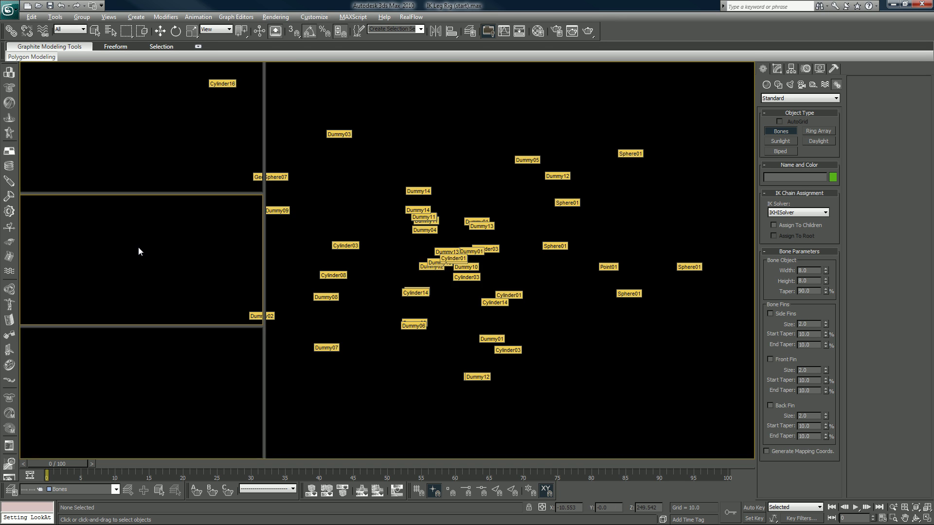
# Turn snapping on with the Snaps toggle.
pyautogui.moveTo(324, 240); pyautogui.dragTo(323, 230, button='middle')
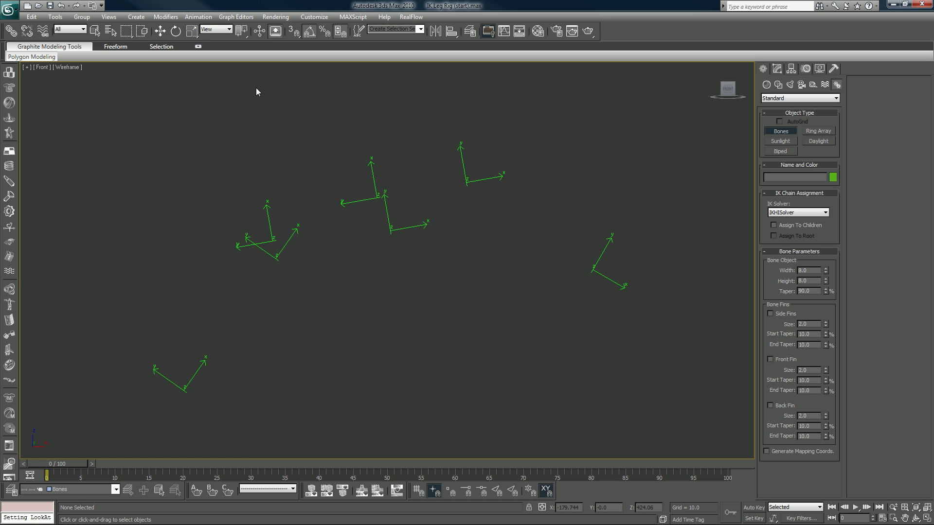
pyautogui.press('s')
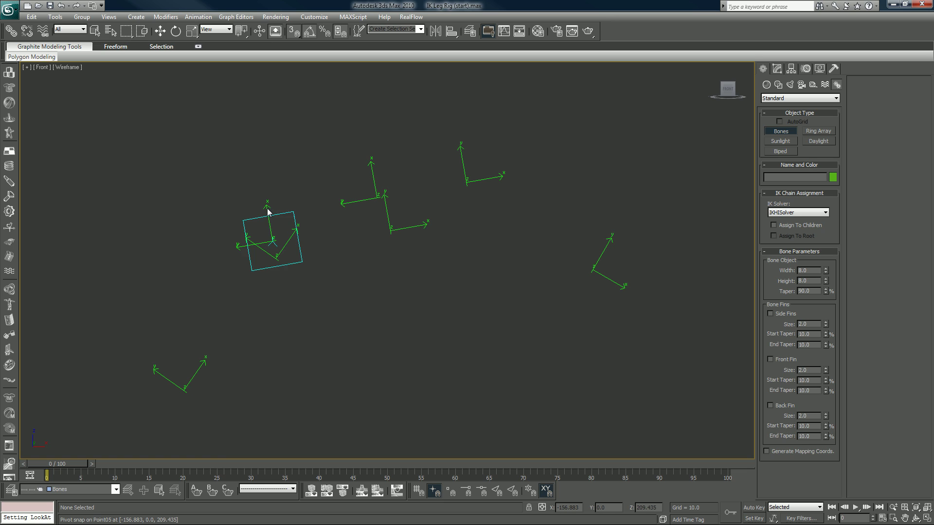
pyautogui.press('s')
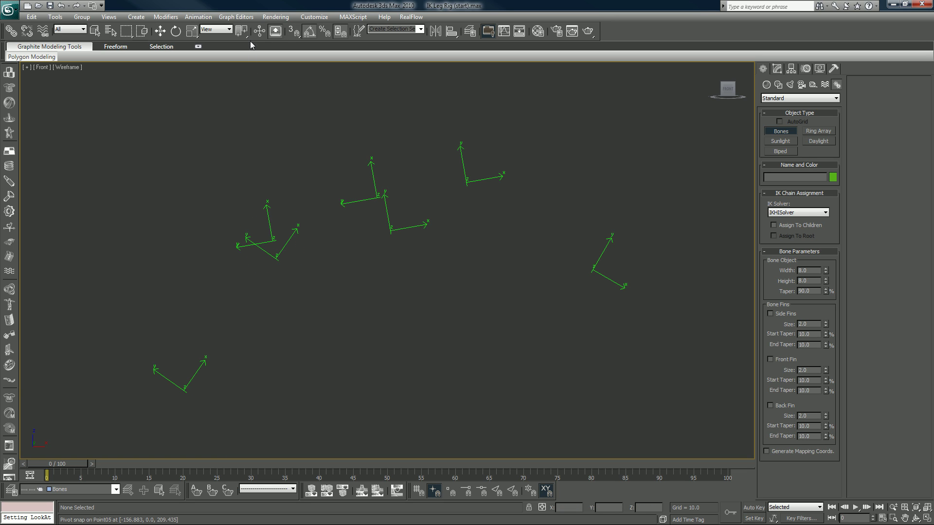
pyautogui.click(292, 32)
# In Grid and Snap Settings, clear all snap types and enable only Pivot.
pyautogui.rightClick(295, 33)
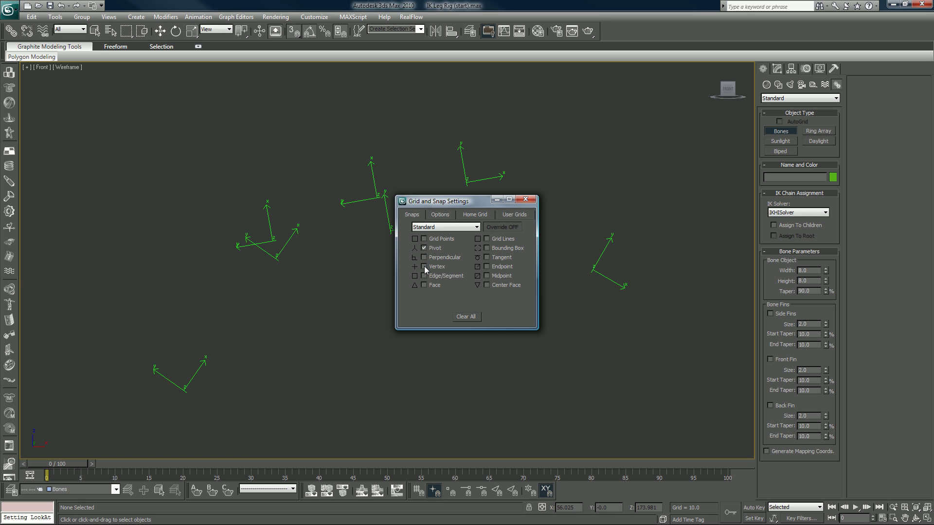
pyautogui.click(450, 227)
pyautogui.click(449, 234)
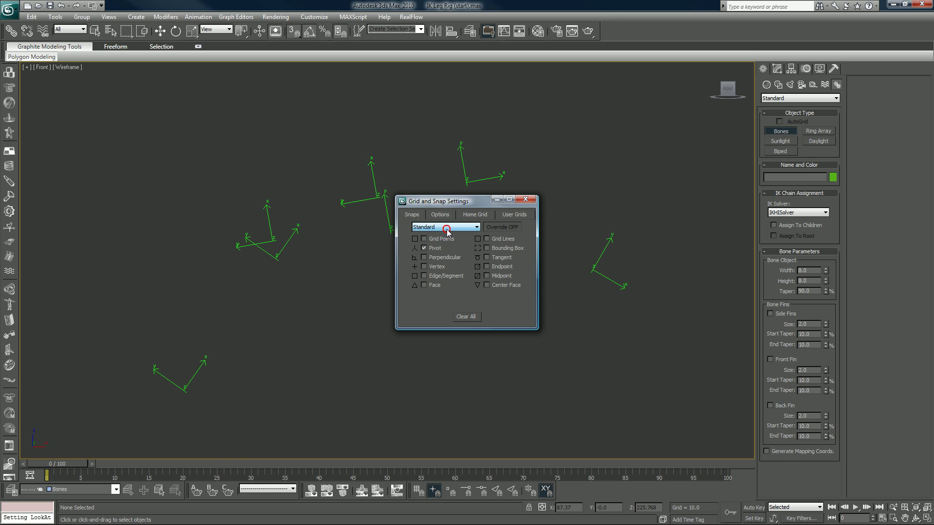
pyautogui.click(467, 319)
pyautogui.click(424, 248)
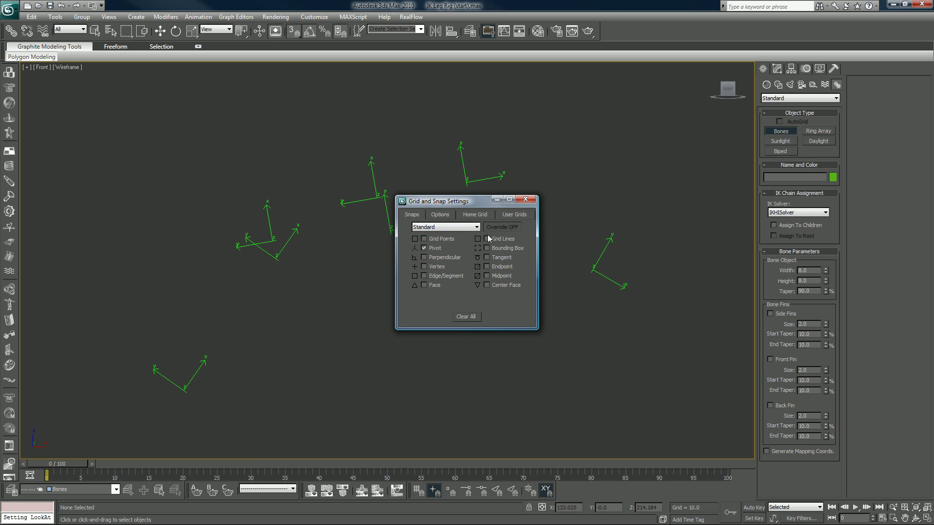
pyautogui.click(531, 200)
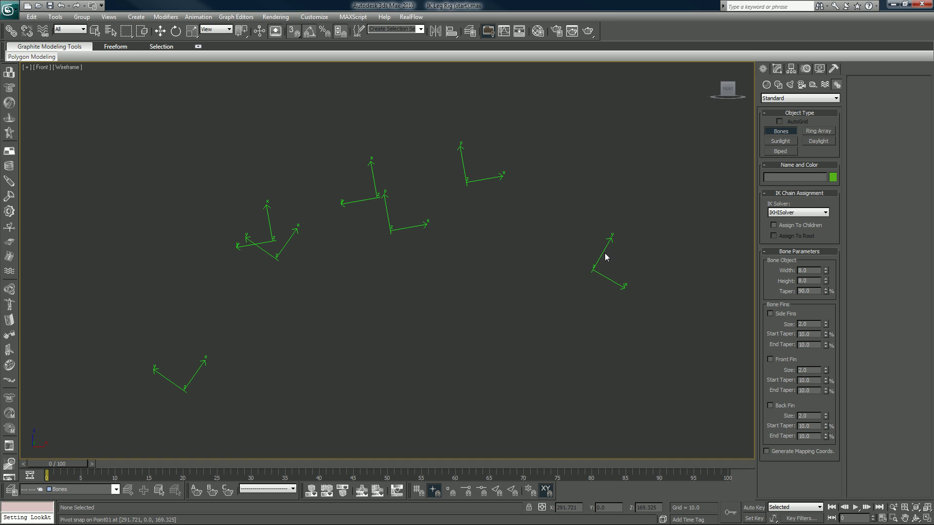
# Cancel the first bone and set bone width and height to 10.
pyautogui.click(594, 268)
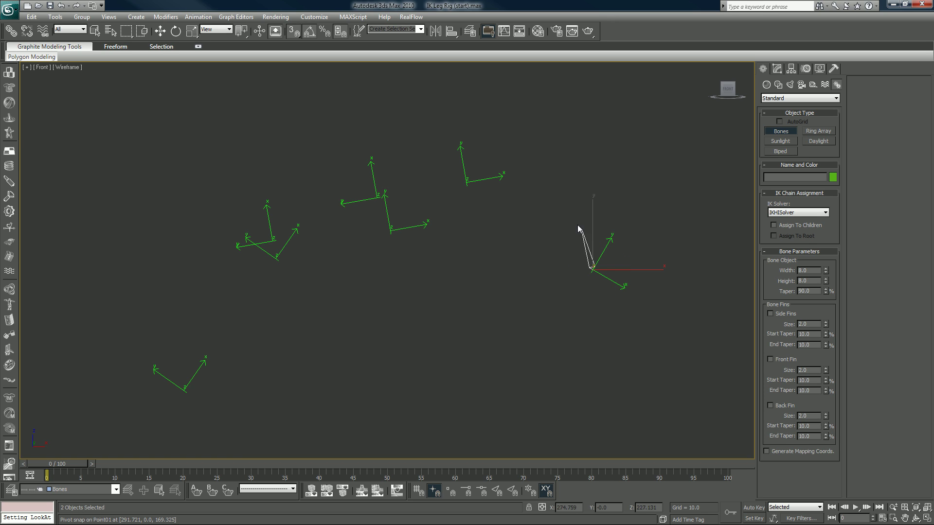
pyautogui.rightClick(529, 228)
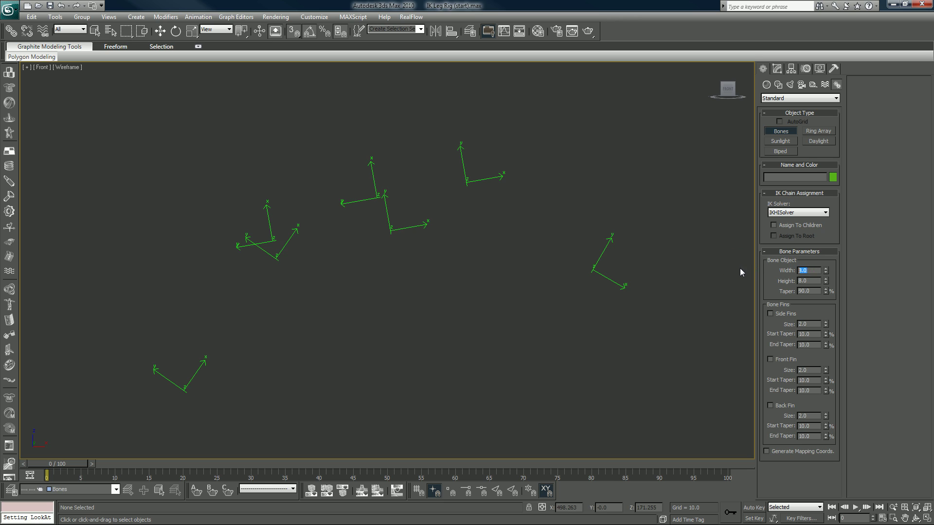
pyautogui.write('10')
pyautogui.press('Return')
# Draw the bone chain through the Point01, 02, 03, 04, 05 and 07 pivots, then finish it.
pyautogui.click(593, 269)
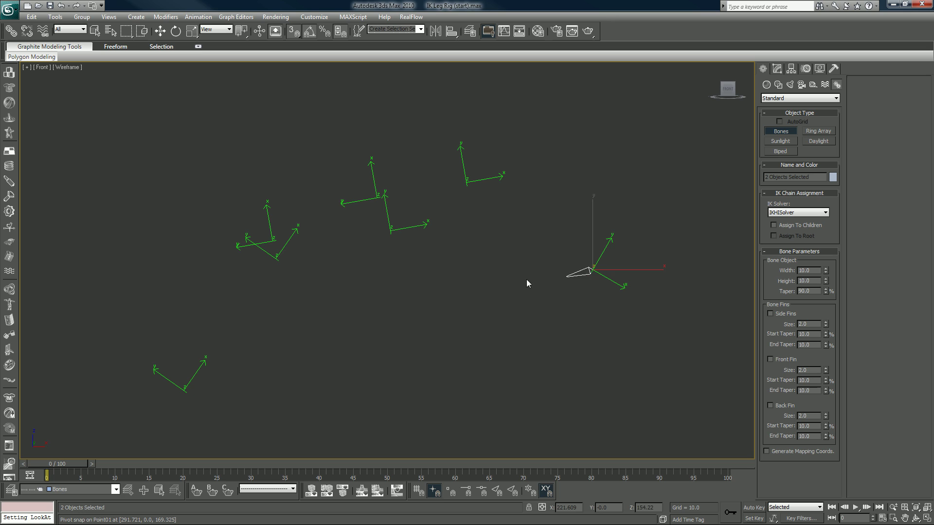
pyautogui.click(466, 182)
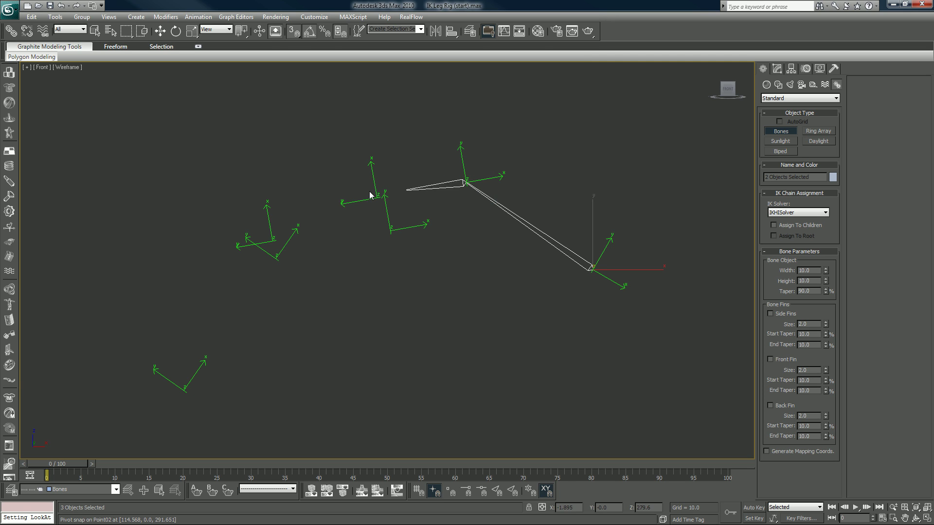
pyautogui.click(378, 198)
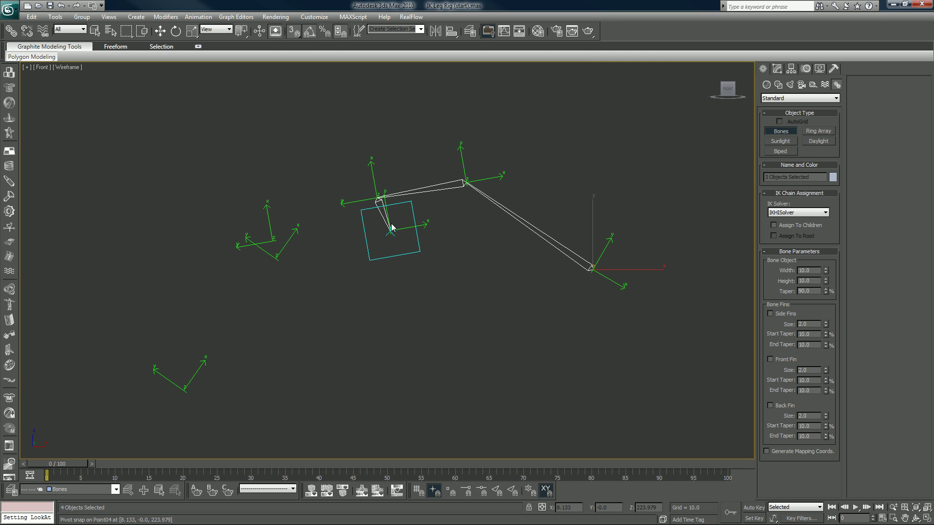
pyautogui.click(391, 229)
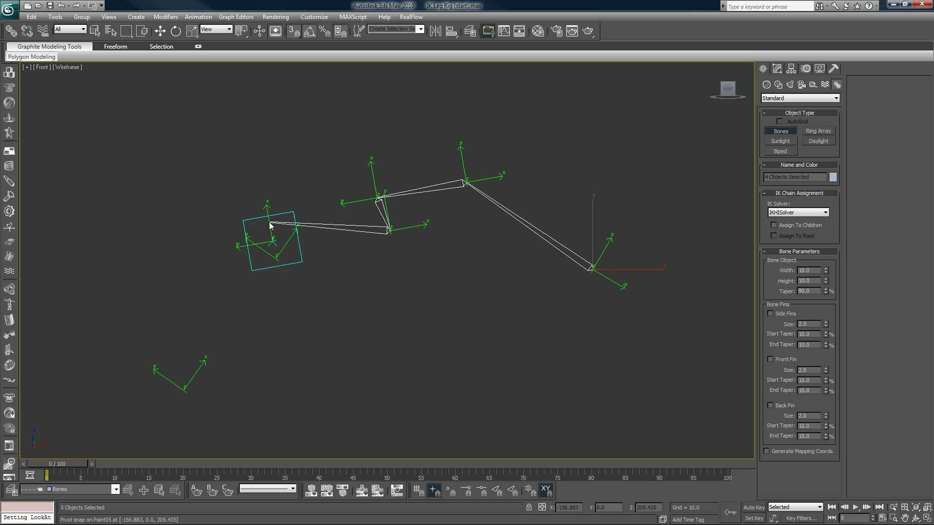
pyautogui.click(273, 242)
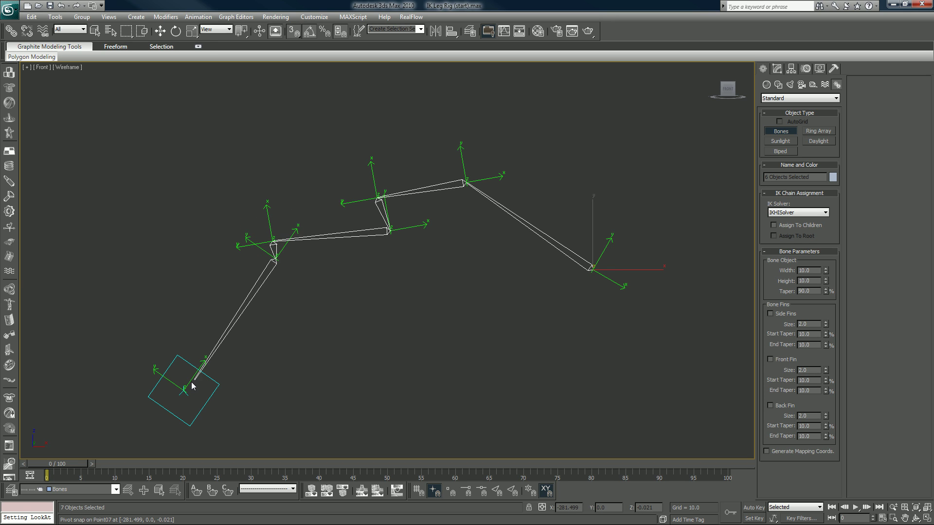
pyautogui.click(188, 389)
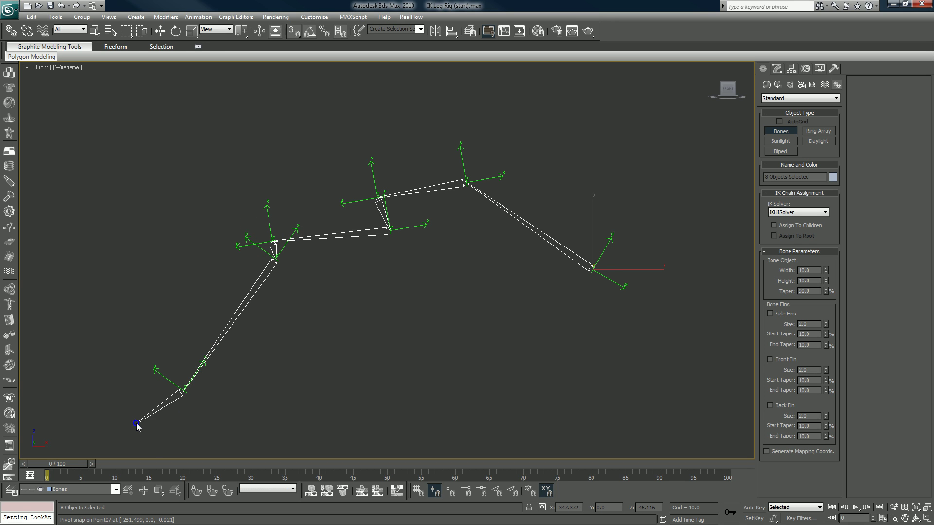
pyautogui.rightClick(137, 422)
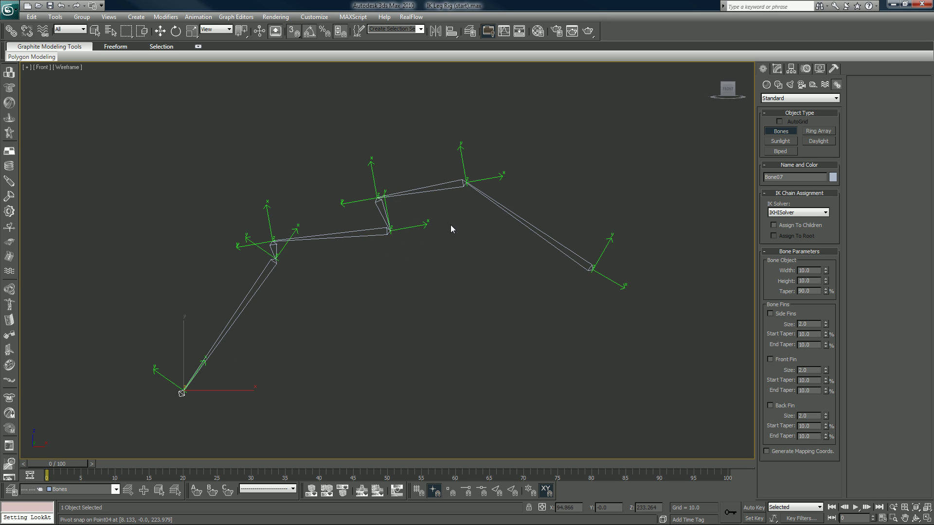
# Return to the multi-view layout, orbit the Perspective view around the bone chain, and open the Layer Manager.
pyautogui.hotkey('alt', 'w')
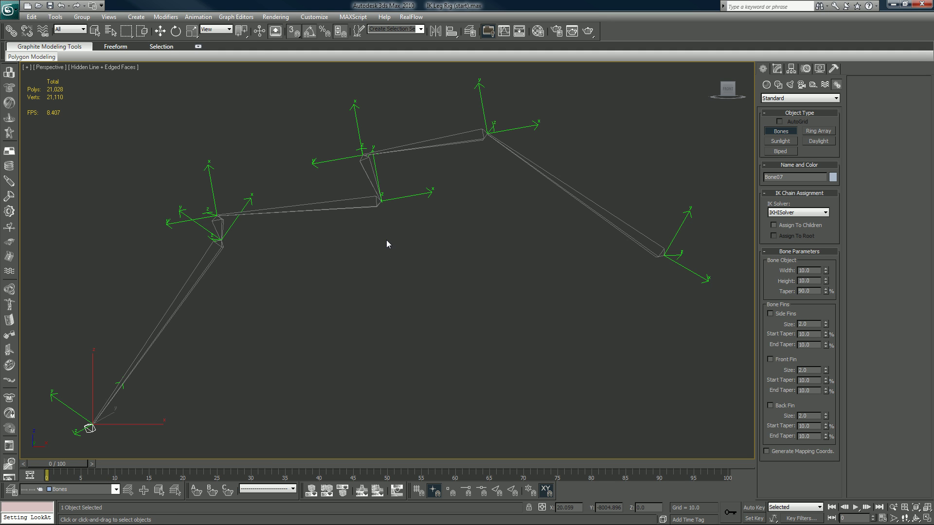
pyautogui.moveTo(386, 244)
pyautogui.keyDown('alt'); pyautogui.mouseDown(button='middle')
pyautogui.moveTo(418, 273)
pyautogui.moveTo(387, 272)
pyautogui.moveTo(380, 241)
pyautogui.mouseUp(button='middle'); pyautogui.keyUp('alt')
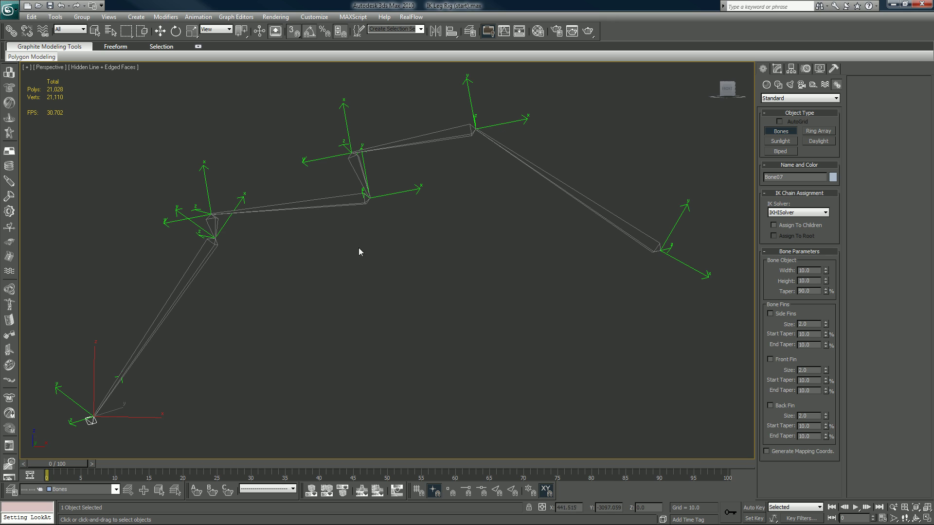
pyautogui.click(469, 31)
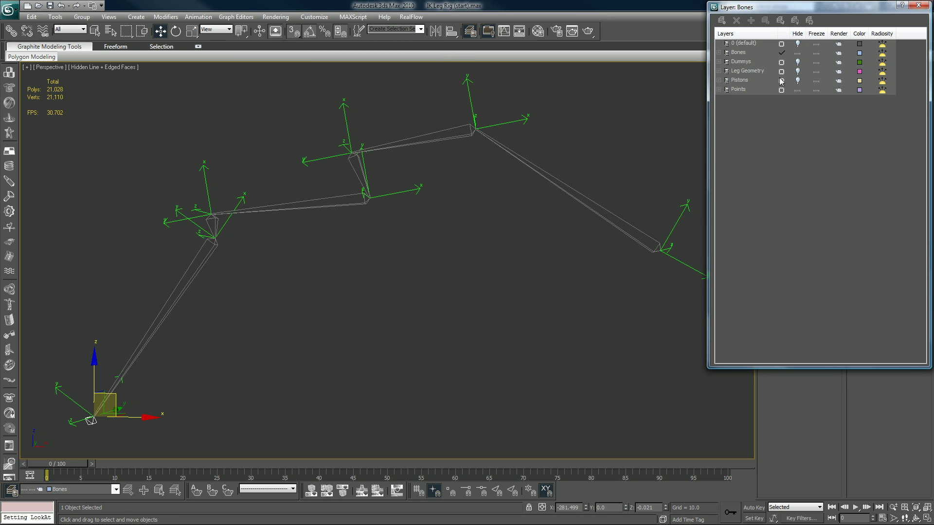
# Hide the Points layer and close the Layer Manager, leaving only the bone chain visible.
pyautogui.click(797, 90)
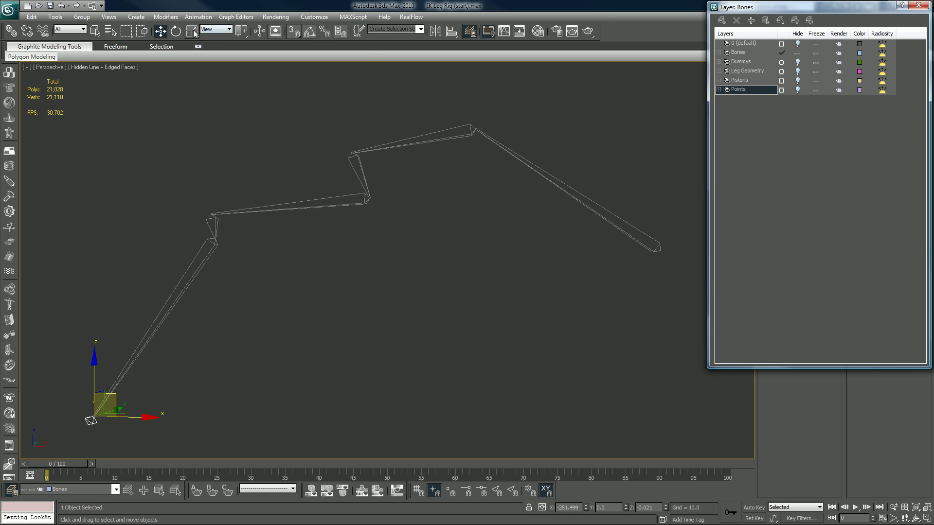
pyautogui.click(916, 8)
pyautogui.moveTo(106, 404); pyautogui.dragTo(156, 384)
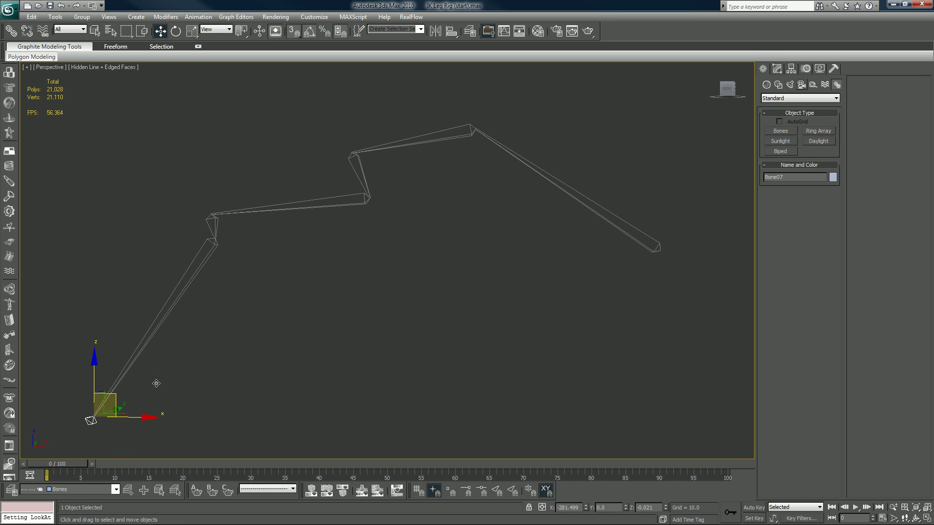
# Select Bone04, then zoom out and pan so the whole bone chain is centred in Perspective.
pyautogui.moveTo(240, 209); pyautogui.dragTo(342, 284)
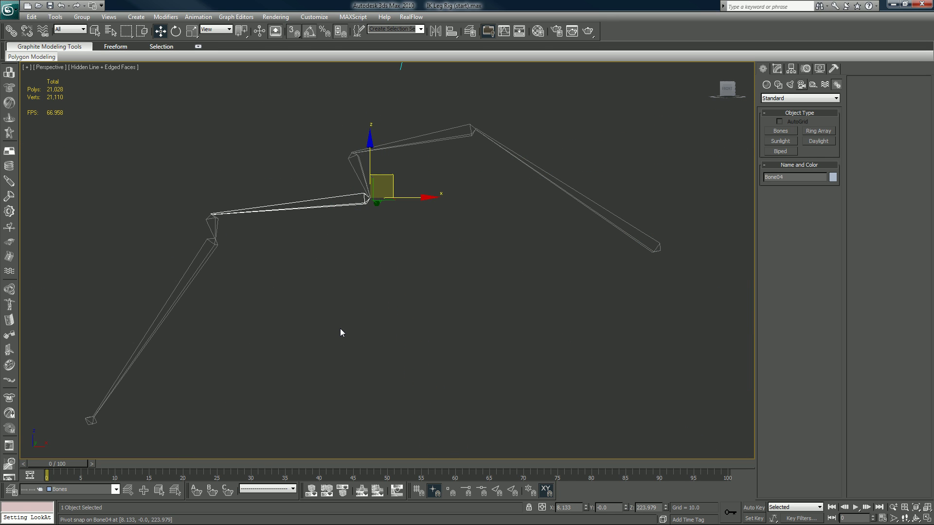
pyautogui.scroll(-3, 341, 333)
pyautogui.moveTo(334, 321); pyautogui.dragTo(393, 299, button='middle')
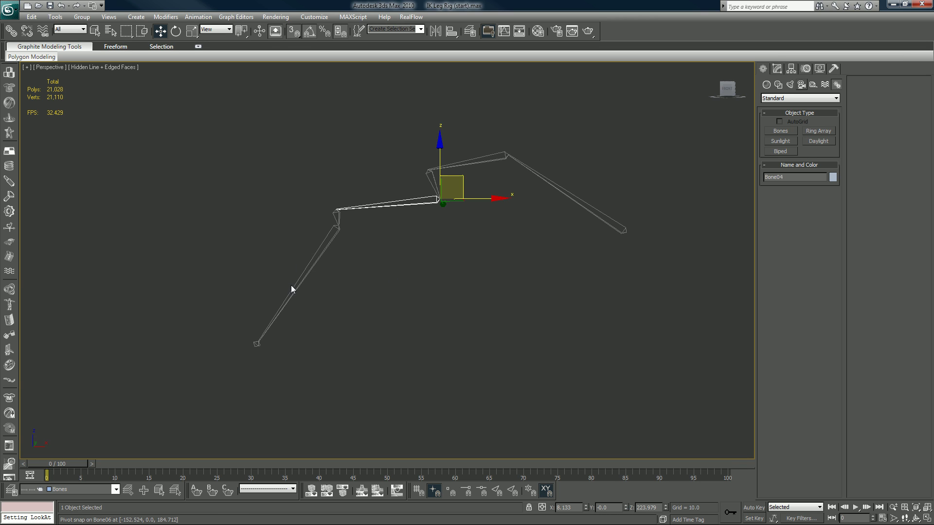
pyautogui.click(190, 20)
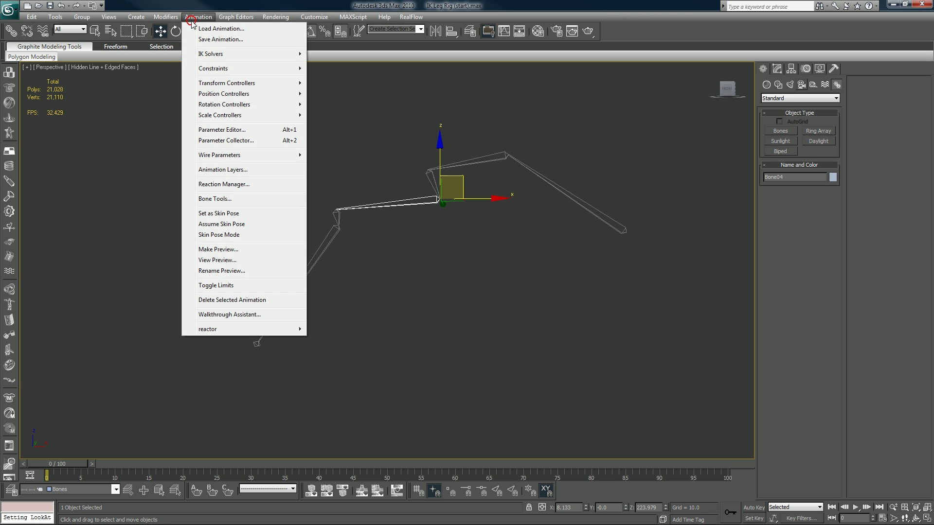
pyautogui.click(216, 199)
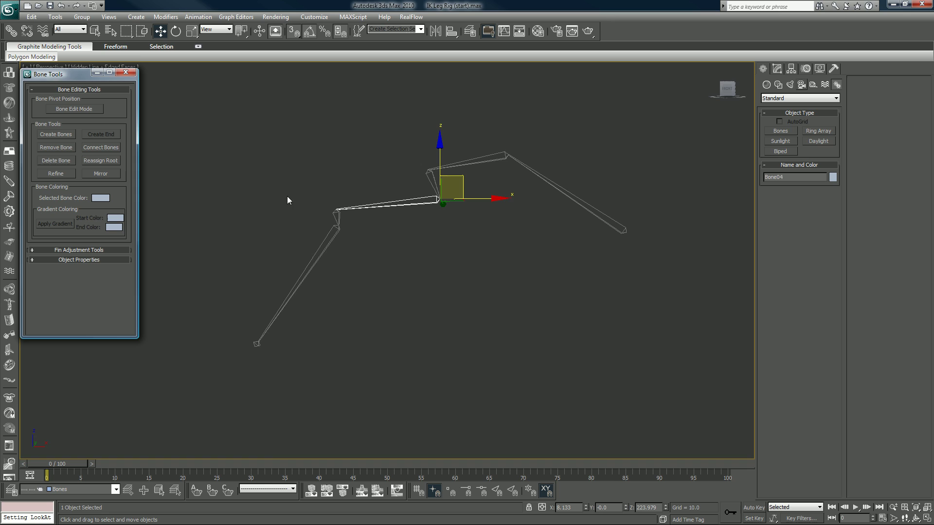
pyautogui.click(351, 184)
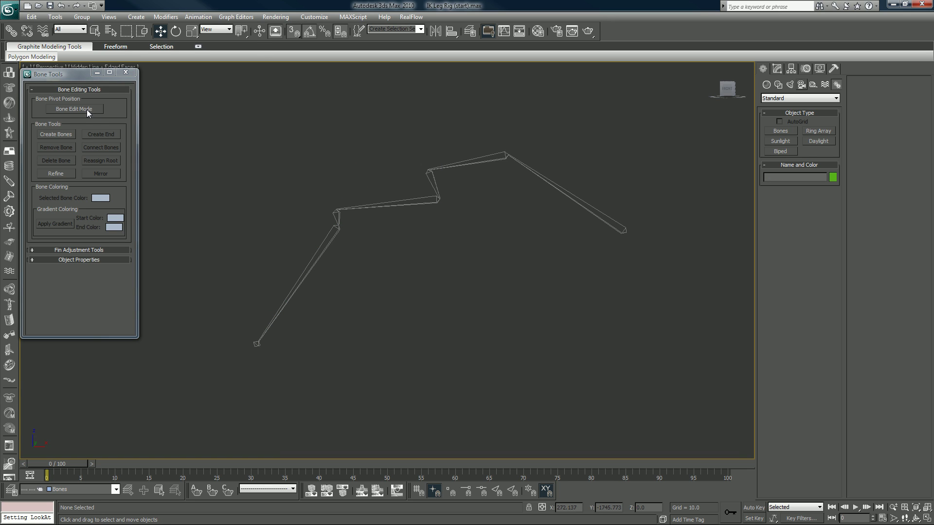
pyautogui.click(298, 284)
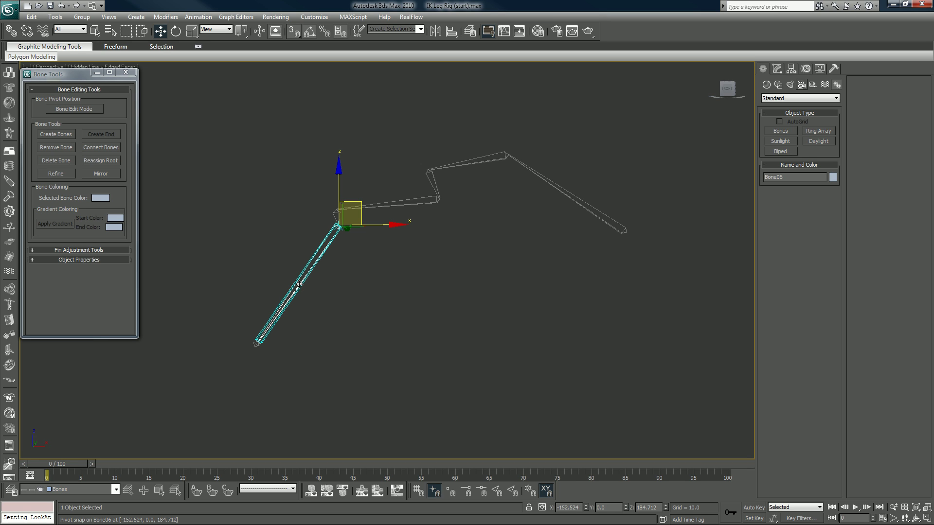
pyautogui.click(294, 35)
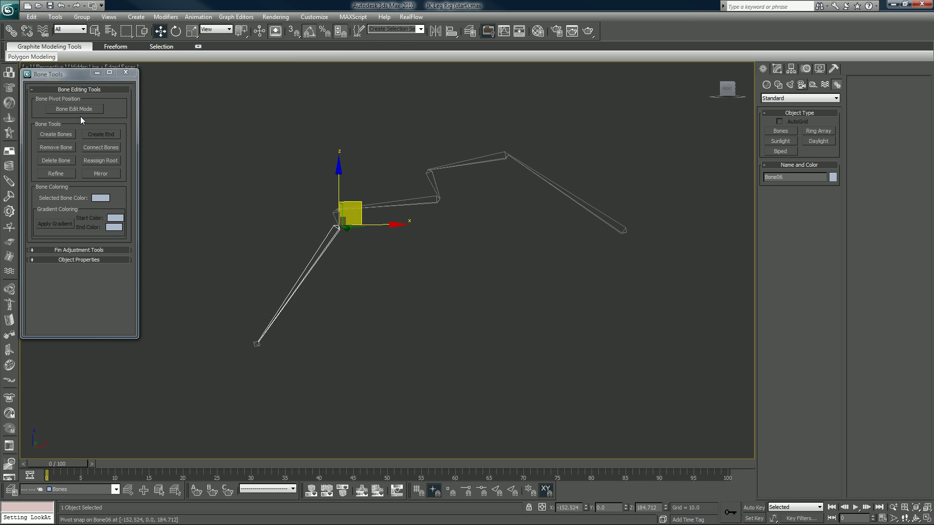
pyautogui.click(56, 136)
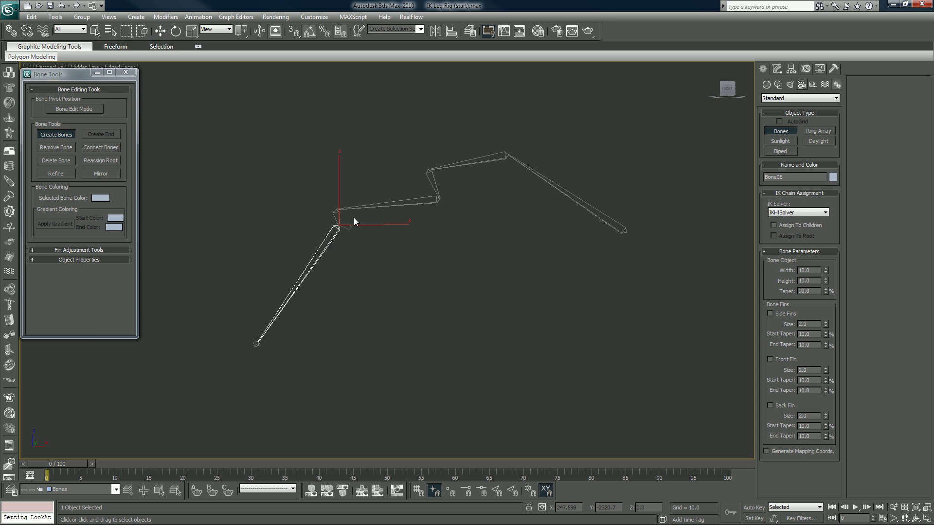
pyautogui.click(395, 207)
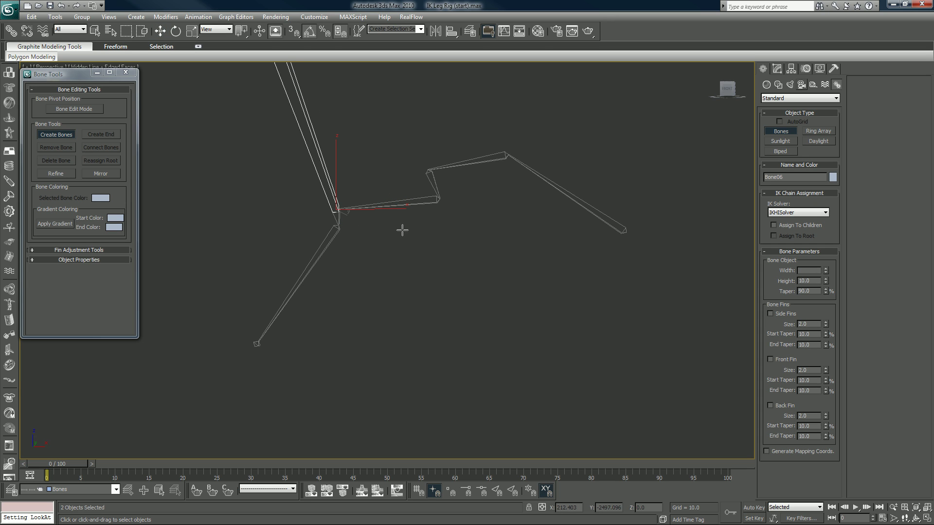
pyautogui.rightClick(522, 269)
pyautogui.hotkey('alt', 'w')
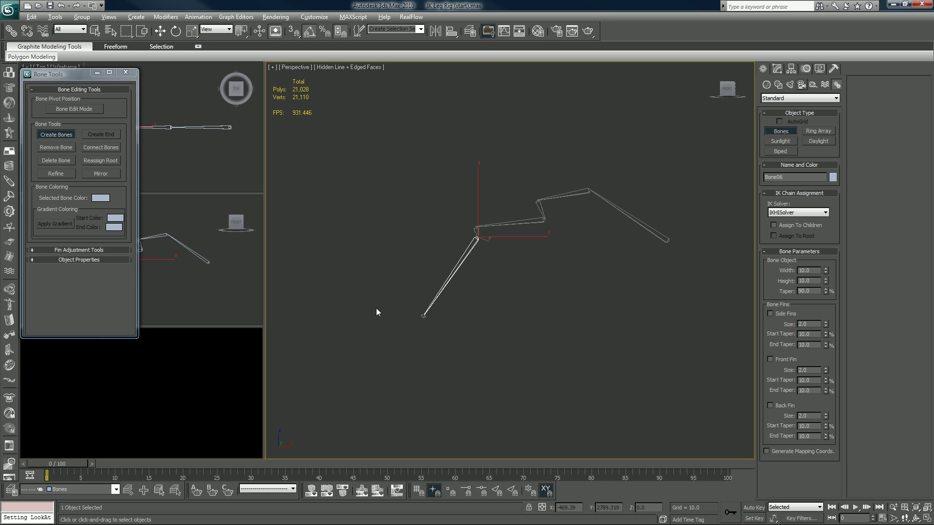
pyautogui.rightClick(235, 298)
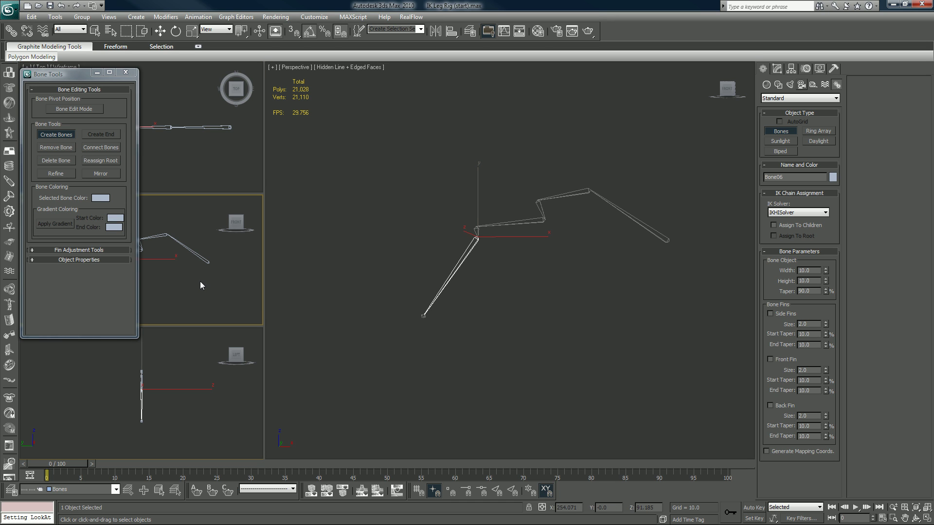
pyautogui.hotkey('alt', 'w')
pyautogui.moveTo(443, 289); pyautogui.dragTo(486, 284, button='middle')
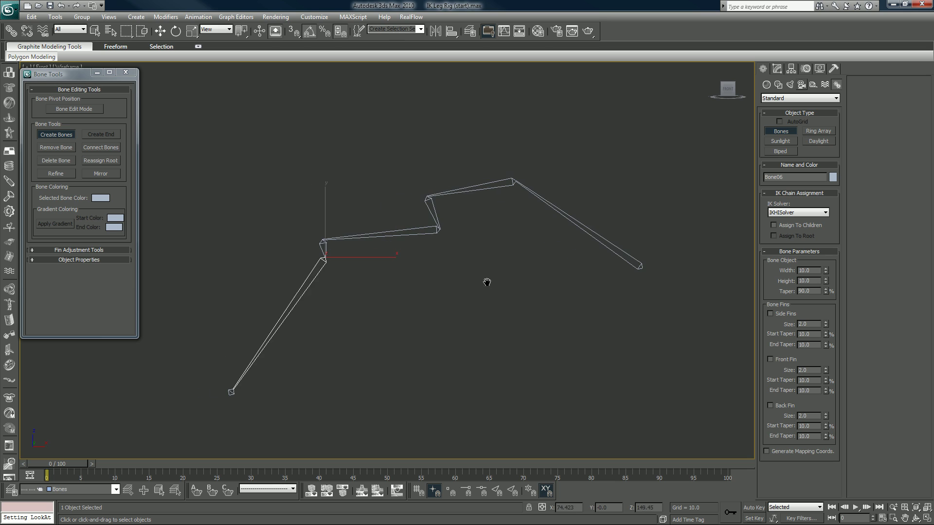
pyautogui.click(405, 233)
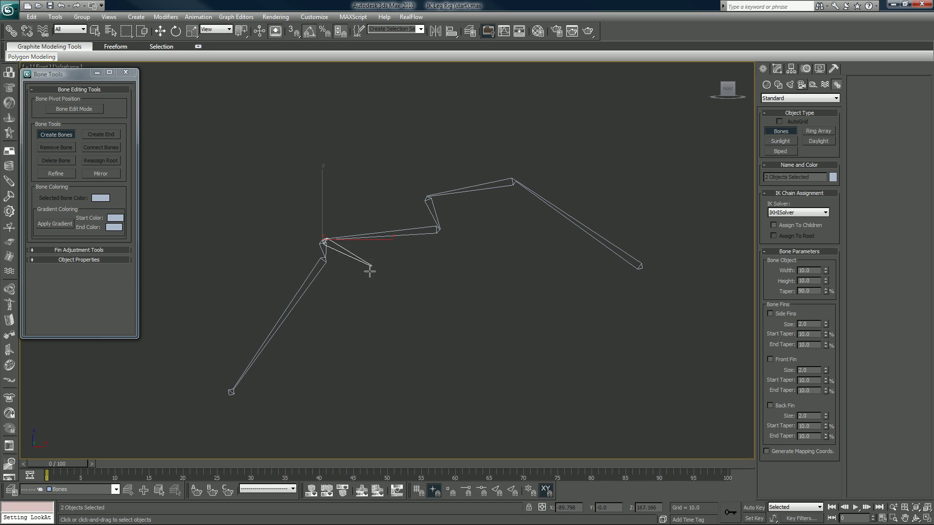
pyautogui.rightClick(394, 288)
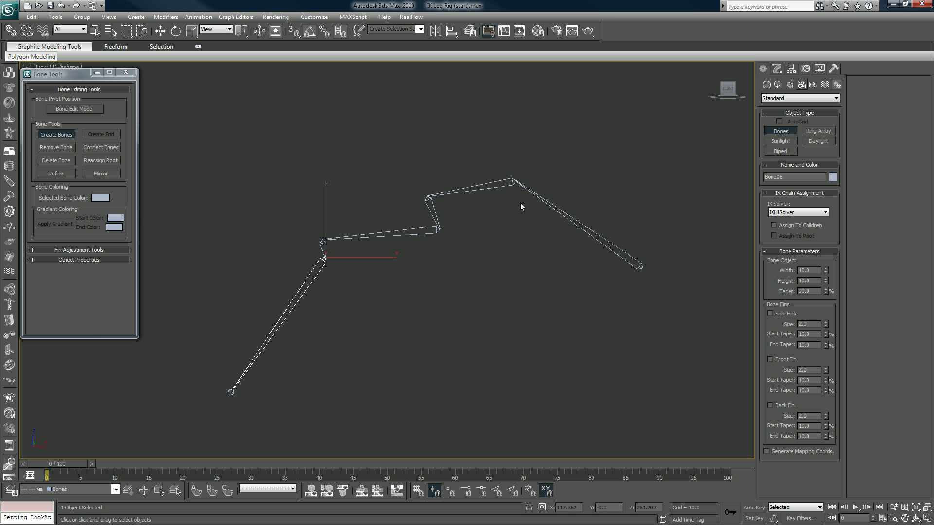
pyautogui.click(514, 183)
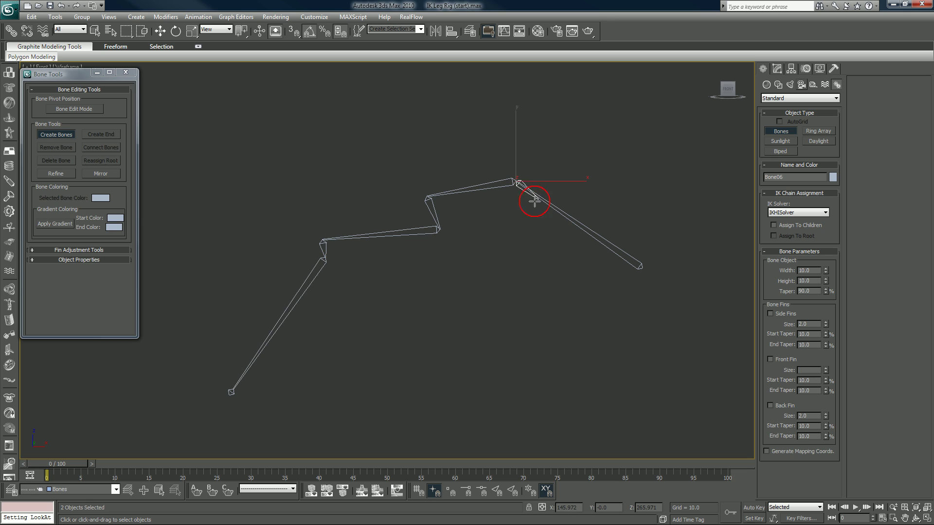
pyautogui.click(492, 293)
pyautogui.click(419, 329)
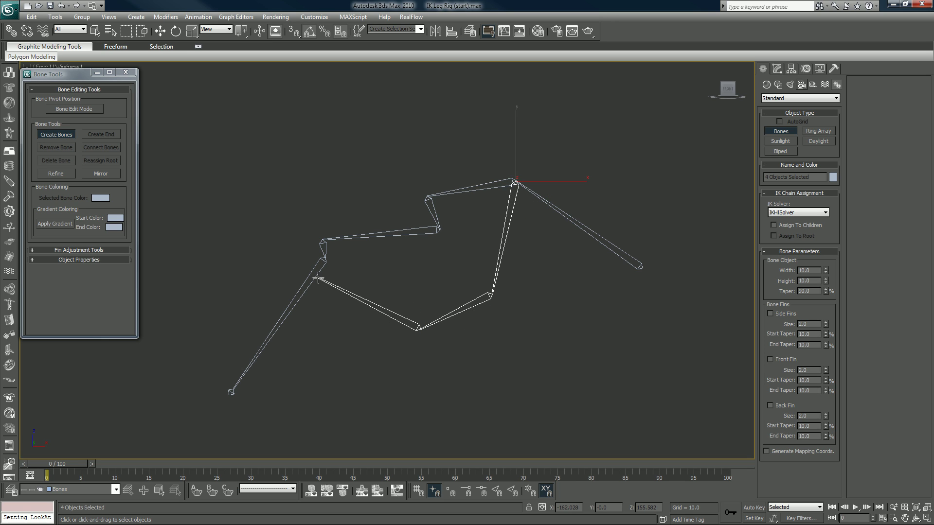
pyautogui.click(325, 330)
pyautogui.rightClick(325, 331)
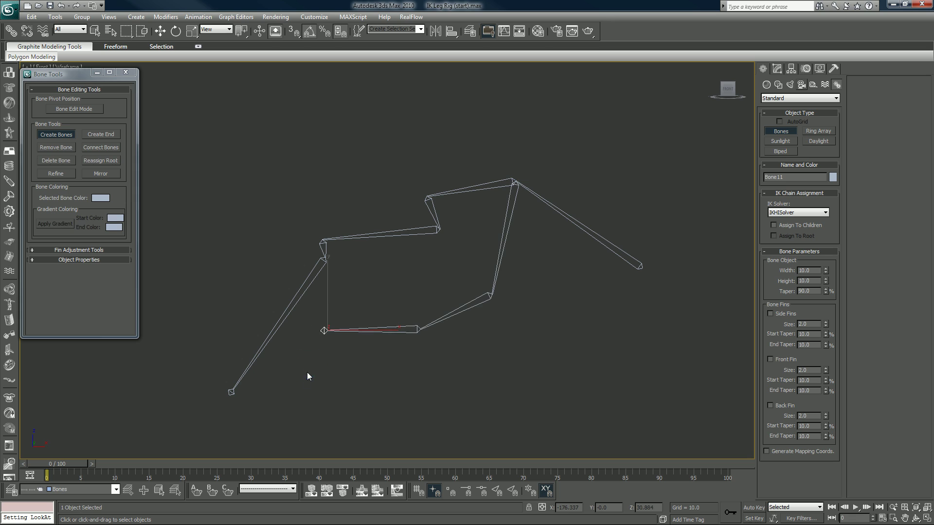
pyautogui.hotkey('alt', 'w')
pyautogui.hotkey('alt', 'w')
pyautogui.hotkey('ctrl', 'z')
pyautogui.hotkey('ctrl', 'z')
pyautogui.hotkey('ctrl', 'z')
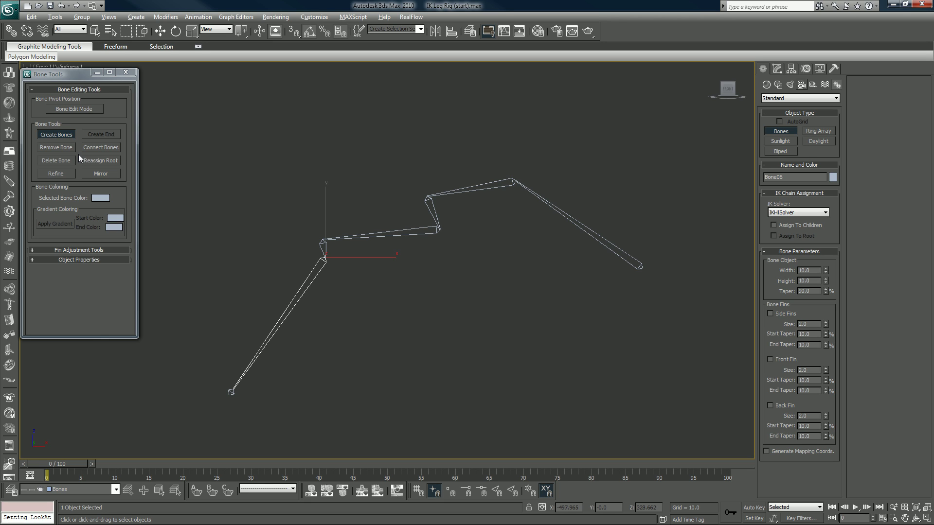
# Turn off bone creation, enable Bone Edit Mode, and test-move the middle and foot joints without keeping changes.
pyautogui.click(66, 136)
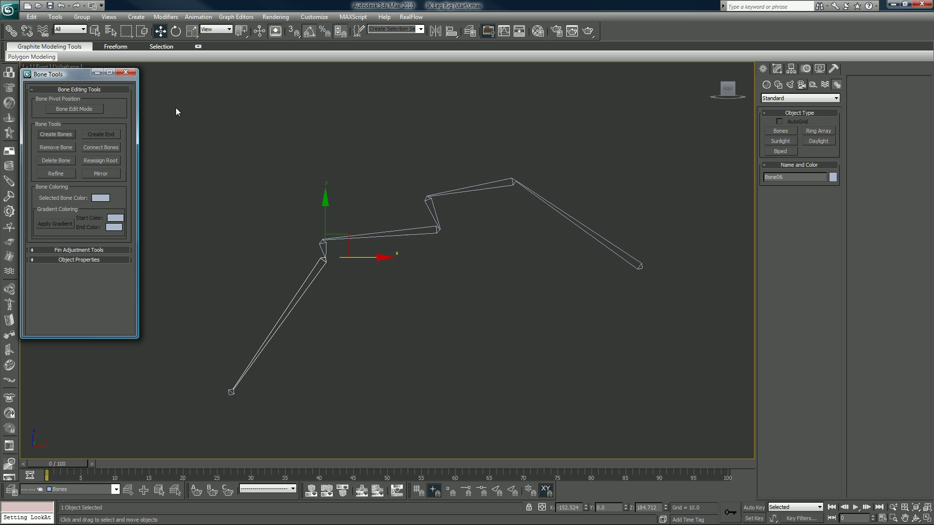
pyautogui.click(67, 110)
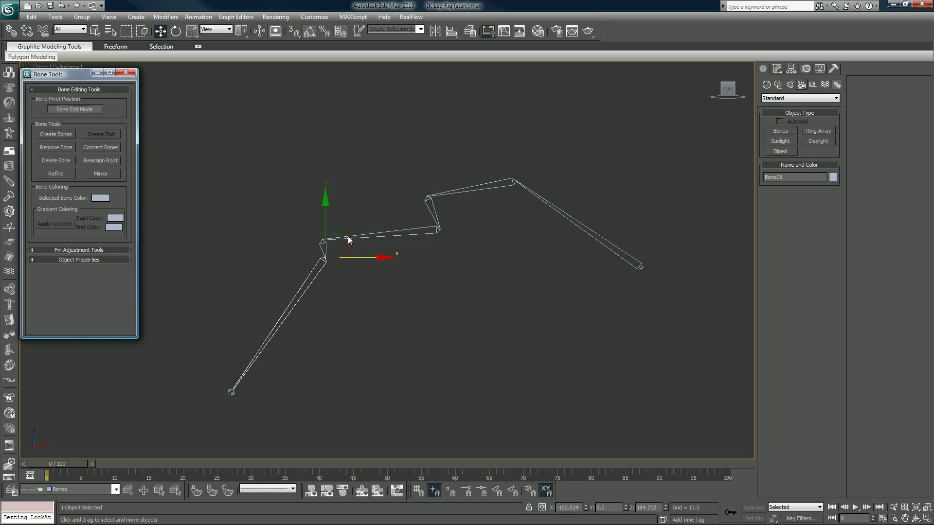
pyautogui.click(380, 238)
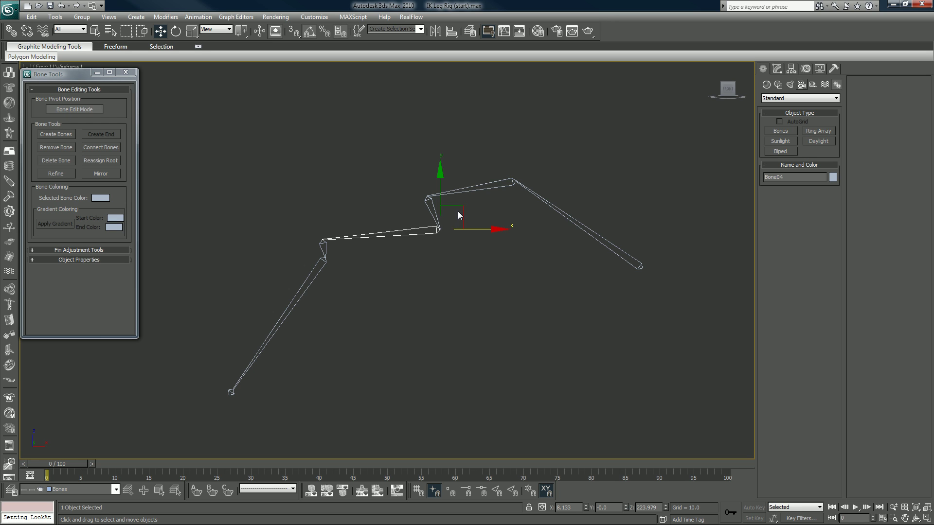
pyautogui.moveTo(459, 215)
pyautogui.mouseDown()
pyautogui.moveTo(401, 208)
pyautogui.moveTo(483, 199)
pyautogui.moveTo(529, 263)
pyautogui.moveTo(431, 264)
pyautogui.moveTo(461, 205)
pyautogui.mouseUp()
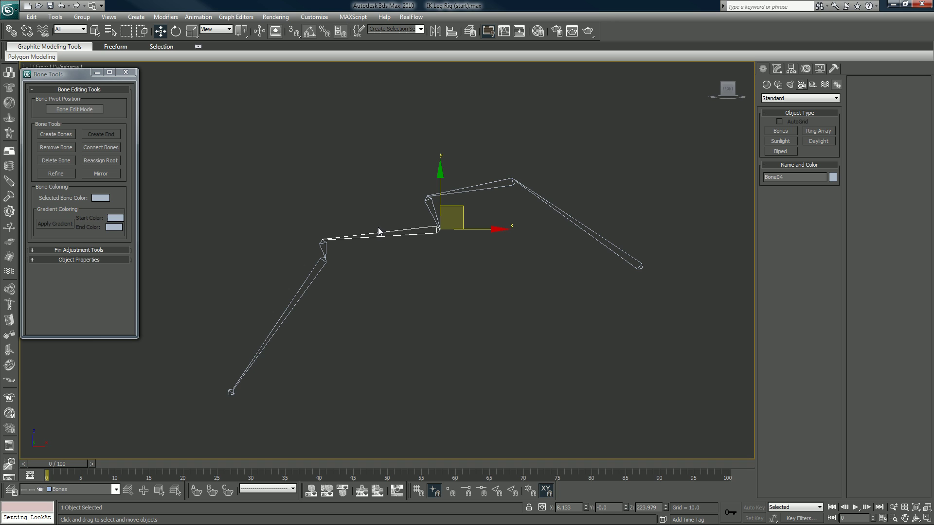
pyautogui.click(232, 393)
pyautogui.moveTo(232, 393); pyautogui.dragTo(242, 313)
pyautogui.rightClick(242, 313)
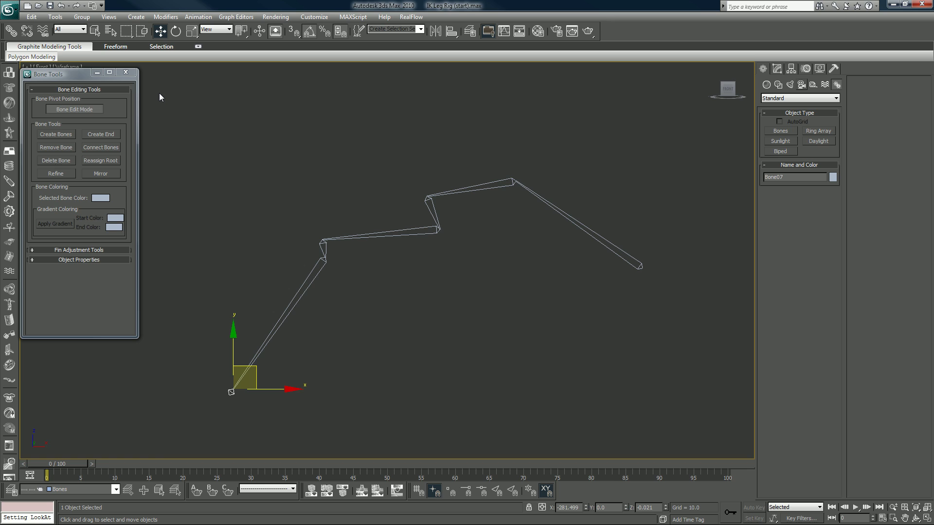
# Expand and collapse Fin Adjustment Tools, close the Bone Tools floater and deselect everything.
pyautogui.click(68, 250)
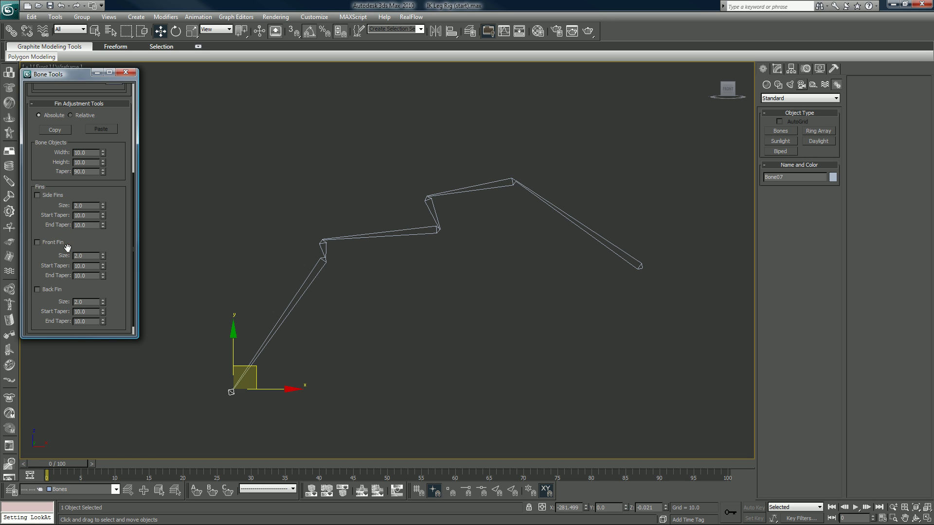
pyautogui.moveTo(73, 238); pyautogui.dragTo(69, 190)
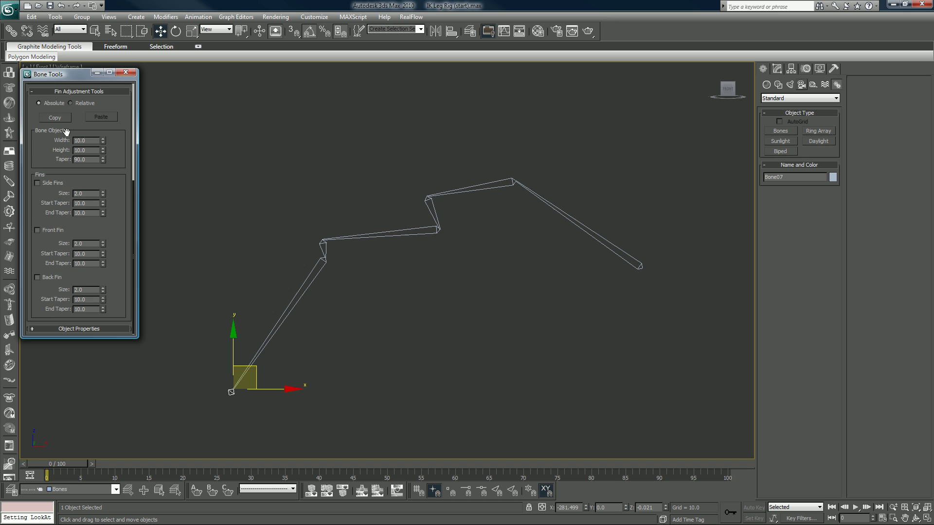
pyautogui.moveTo(73, 131); pyautogui.dragTo(82, 243)
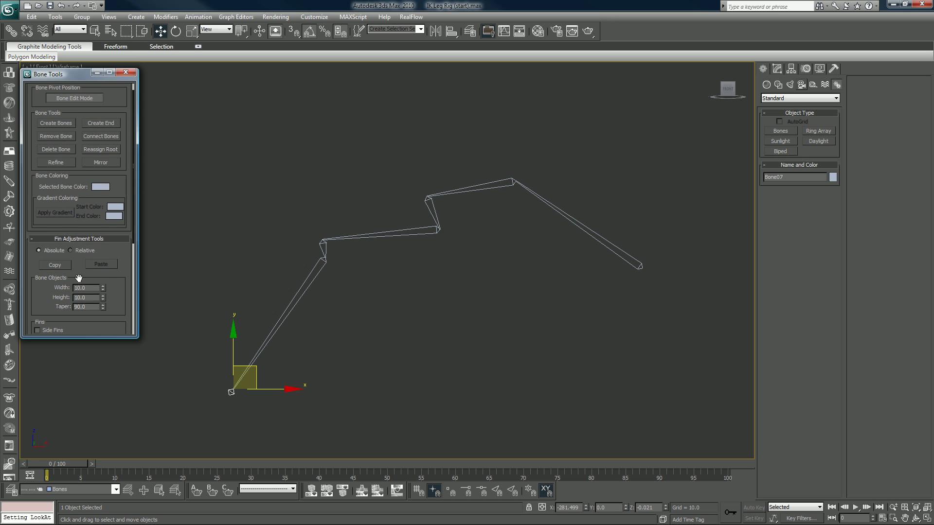
pyautogui.click(82, 247)
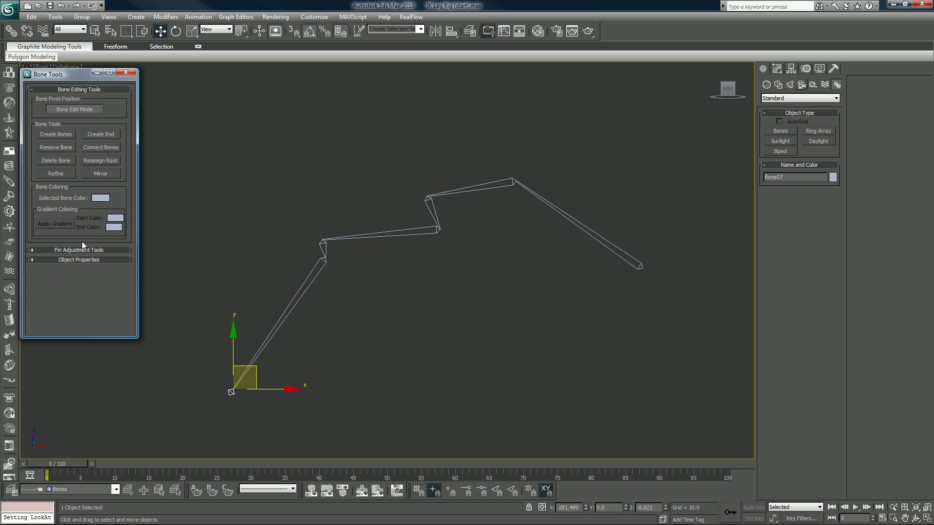
pyautogui.click(131, 73)
pyautogui.click(293, 229)
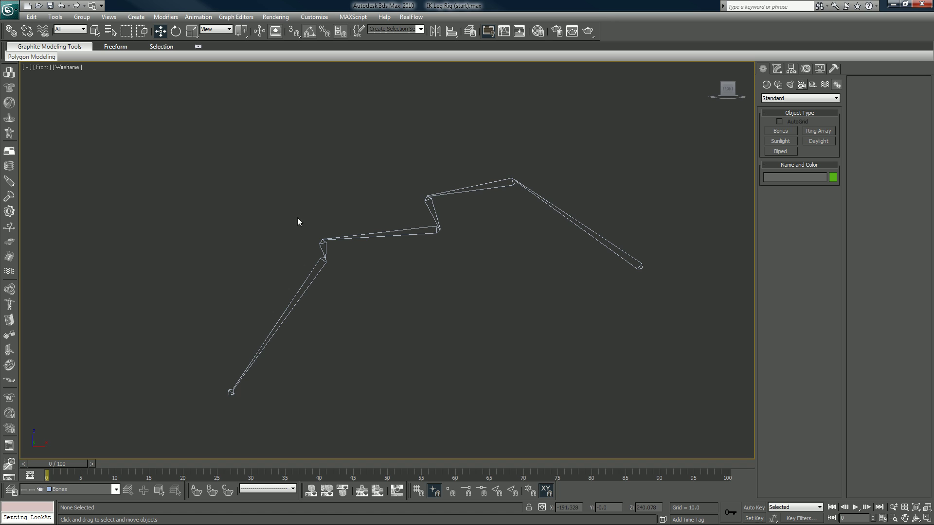
# Create a new layer in the Layer Manager and rename Layer01 to 'IK Chains' as the current layer.
pyautogui.click(470, 31)
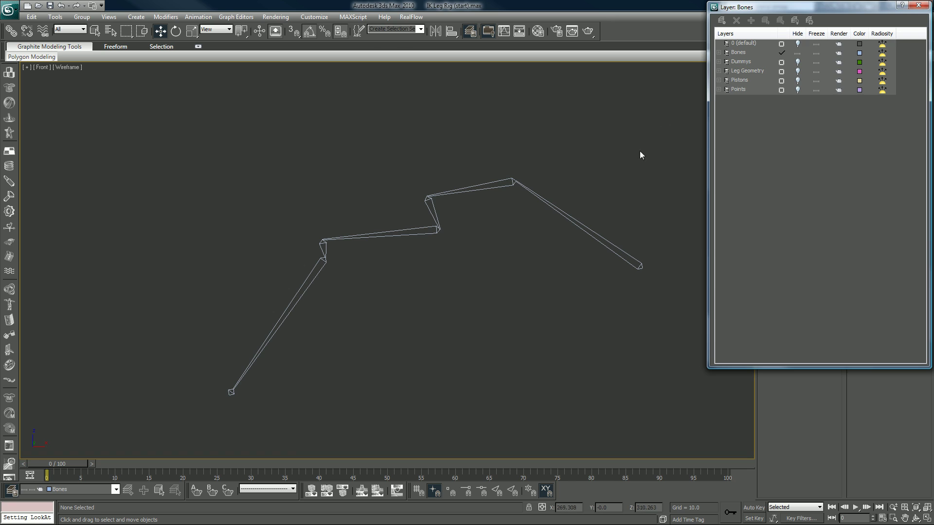
pyautogui.click(722, 20)
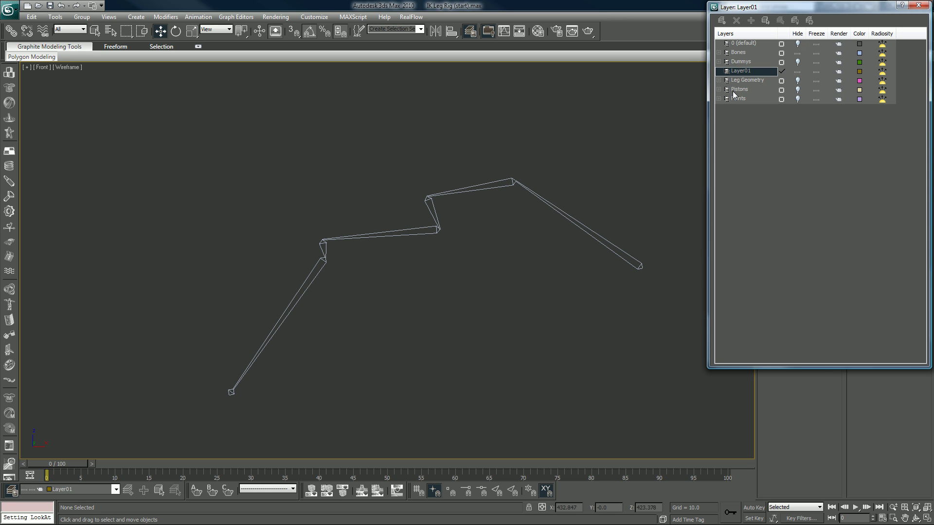
pyautogui.click(739, 71)
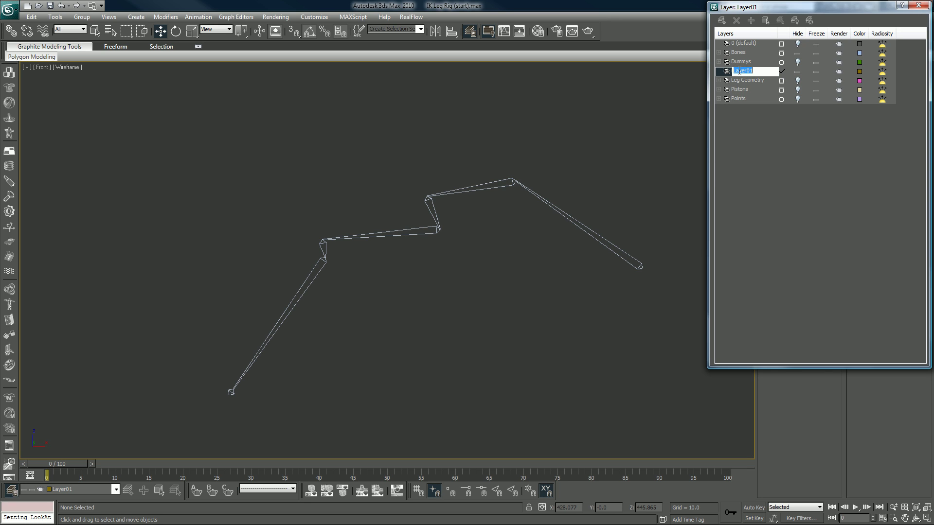
pyautogui.write('IK Chains')
pyautogui.press('Return')
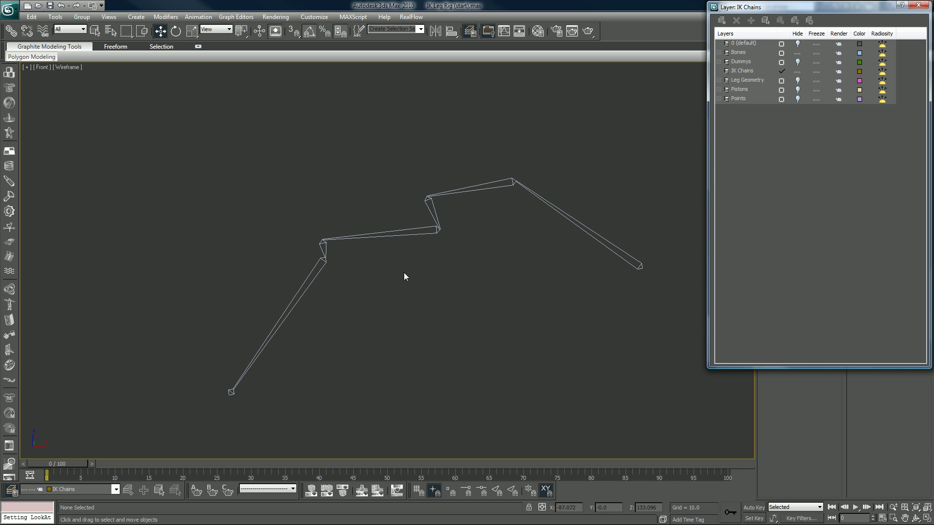
# Close the Layer Manager, select Bone07 at the foot end, and bring up the Animation > IK Solvers menu.
pyautogui.click(920, 6)
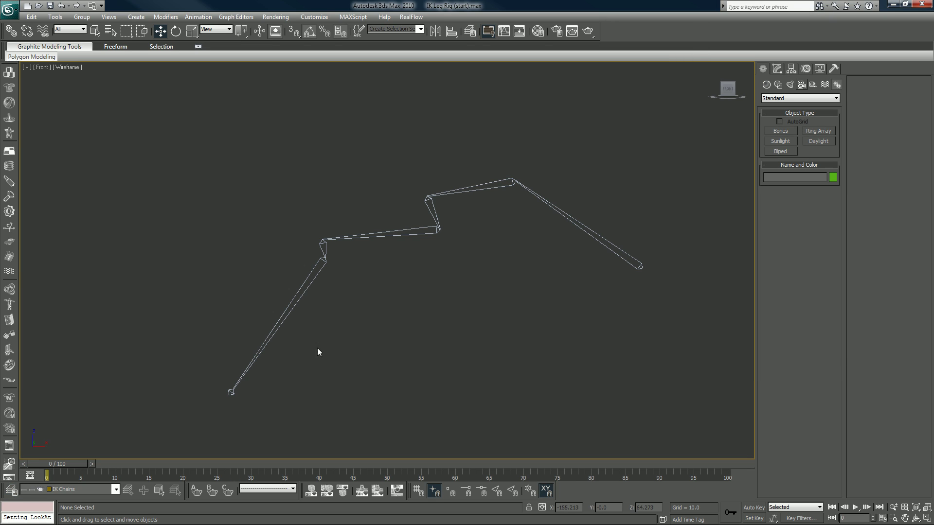
pyautogui.click(231, 391)
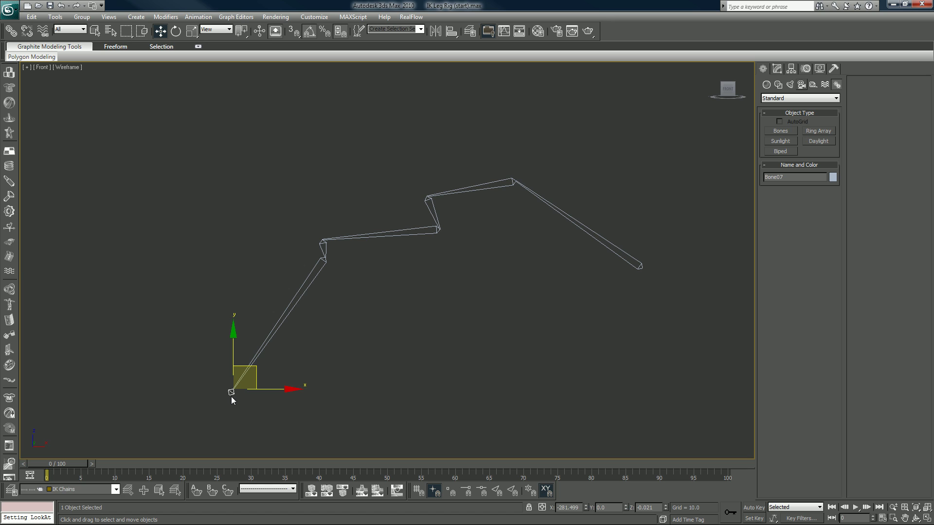
pyautogui.click(198, 17)
pyautogui.moveTo(205, 60)
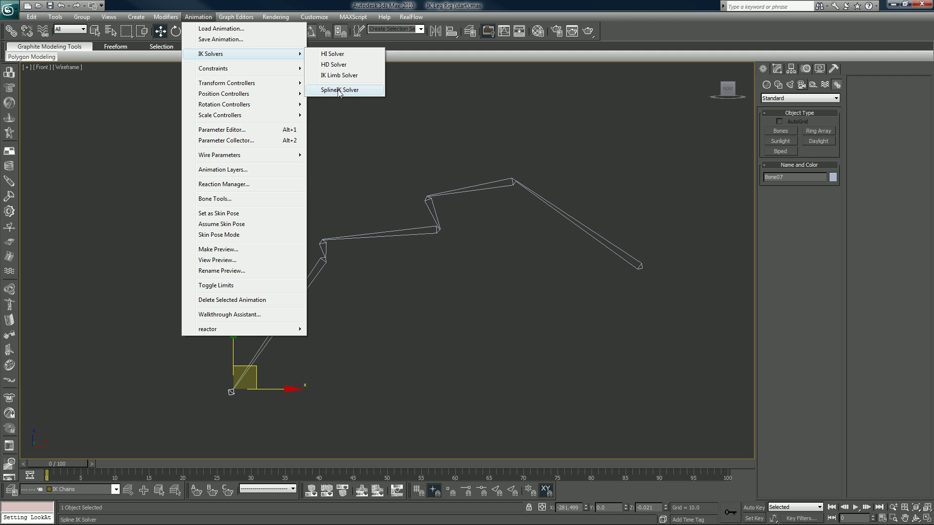
# Create HI Solver chain IK Chain01 from Bone07 up to Bone01 at the chain's upper-right end.
pyautogui.click(339, 55)
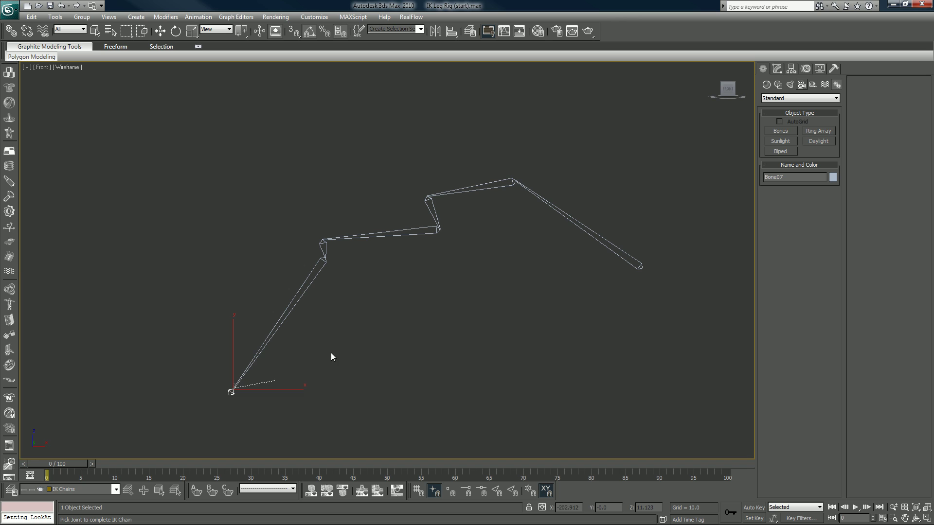
pyautogui.click(616, 255)
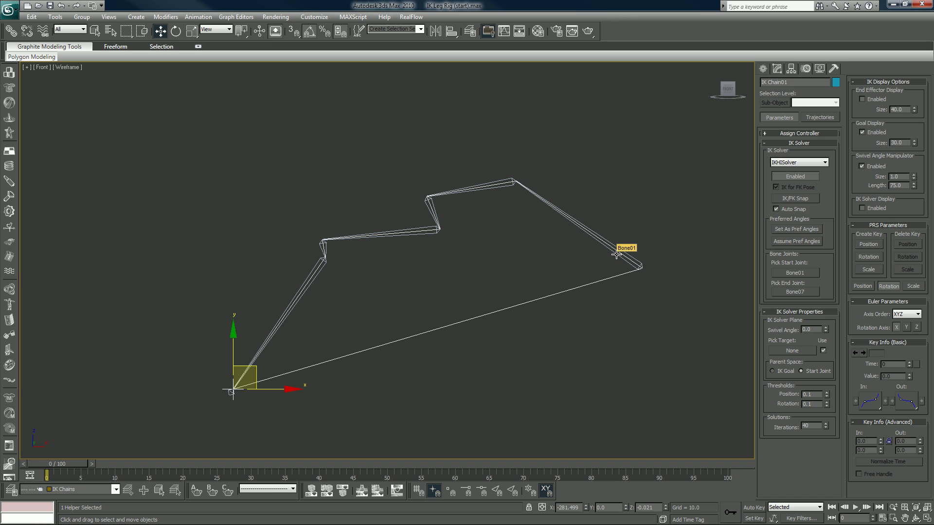